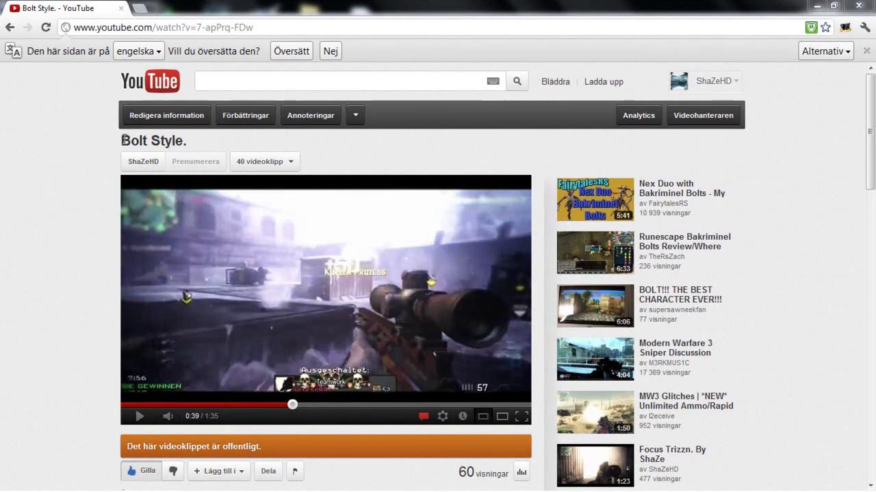
- Play and scrub the gameplay clip to locate the sniper shot
{"action": "mouse_move", "coordinate": [113, 137]}
{"action": "left_mouse_down"}
{"action": "mouse_move", "coordinate": [179, 166]}
{"action": "mouse_move", "coordinate": [192, 141]}
{"action": "left_mouse_up"}
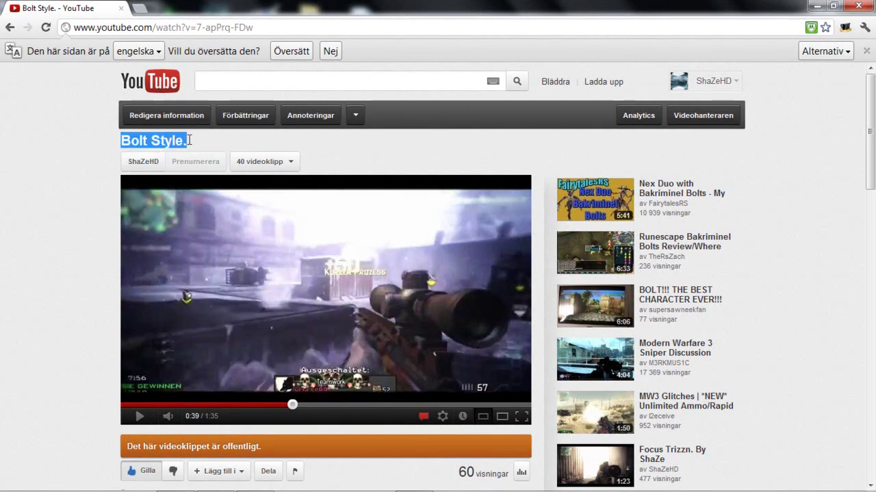
{"action": "left_click", "coordinate": [183, 161]}
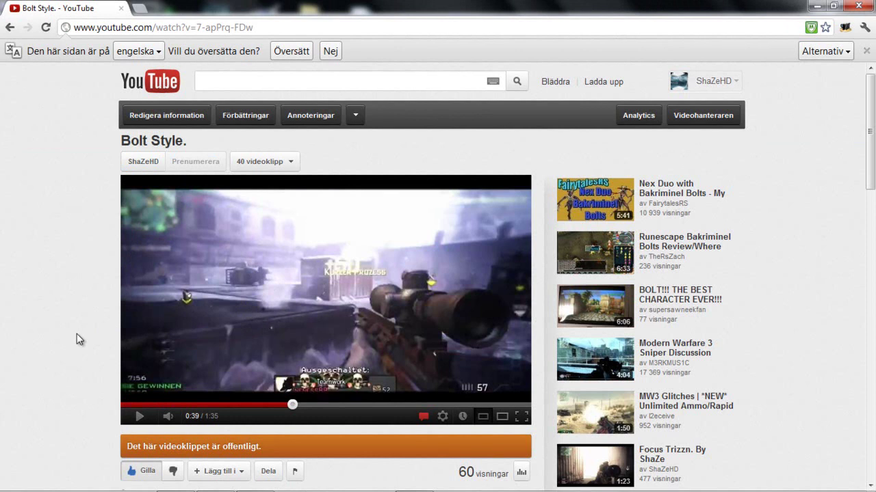
{"action": "left_click", "coordinate": [136, 416]}
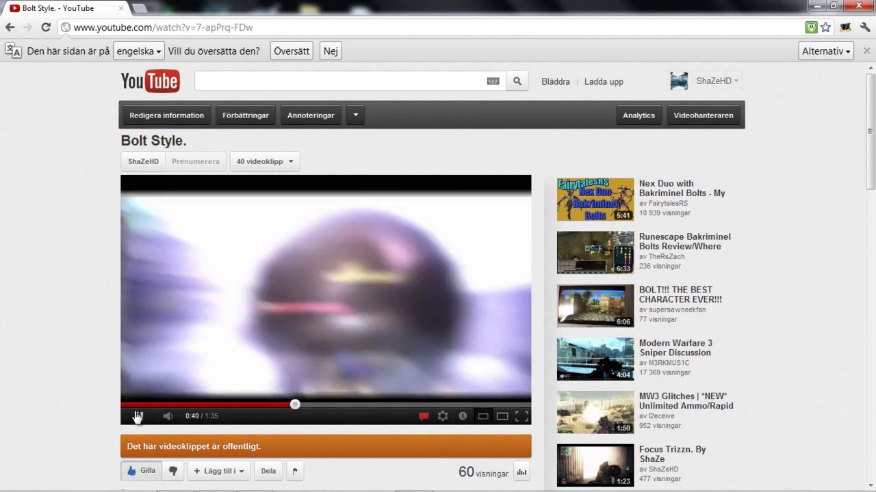
{"action": "left_click", "coordinate": [137, 415]}
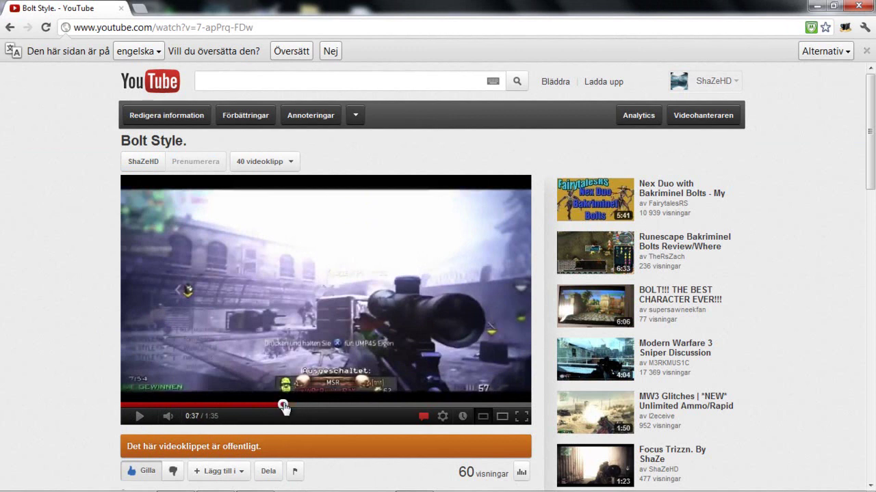
{"action": "left_click_drag", "start_coordinate": [291, 406], "coordinate": [293, 407]}
{"action": "left_click", "coordinate": [142, 416]}
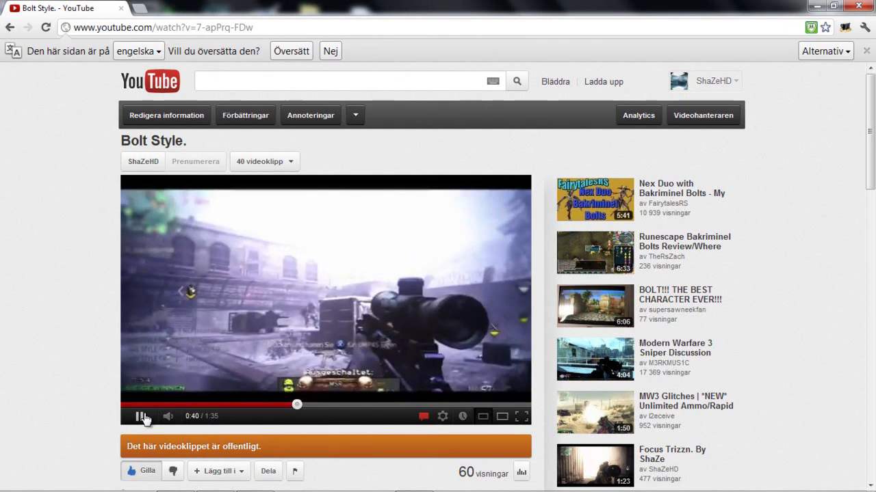
{"action": "left_click", "coordinate": [142, 416]}
{"action": "left_click", "coordinate": [288, 407]}
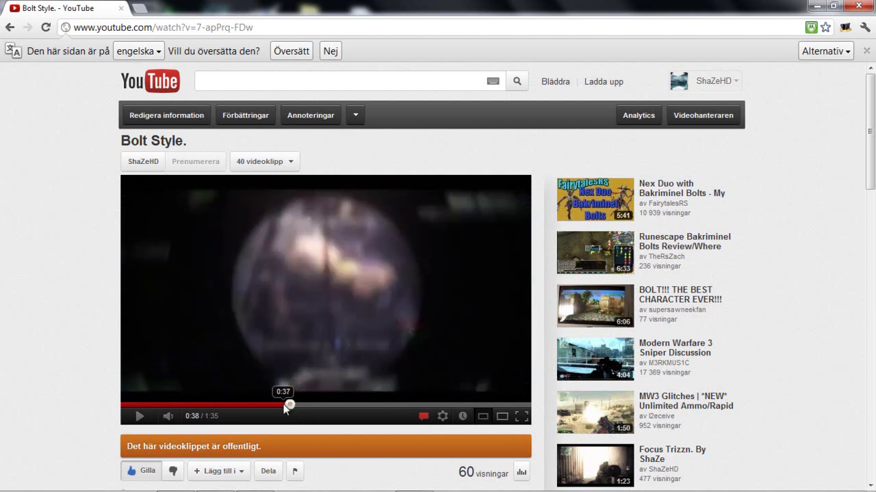
{"action": "left_click", "coordinate": [141, 417]}
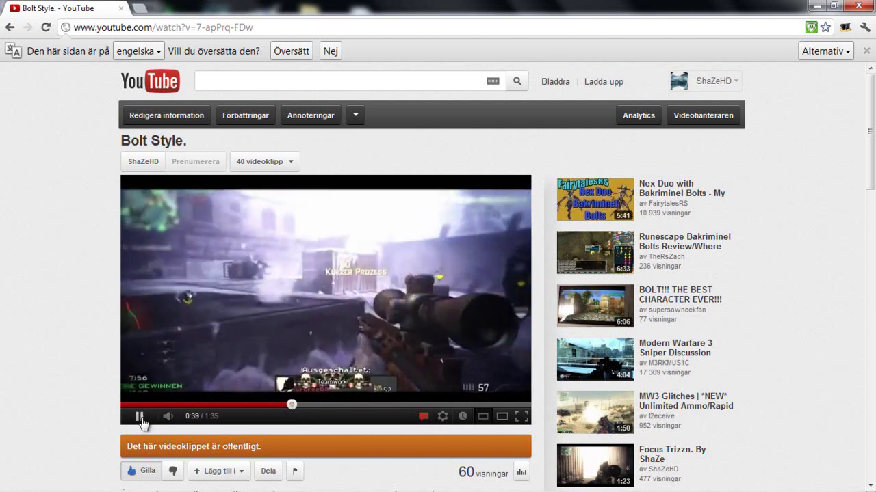
- Replay the shot moment several times to pin down its timing around 0:40
{"action": "left_click", "coordinate": [141, 417]}
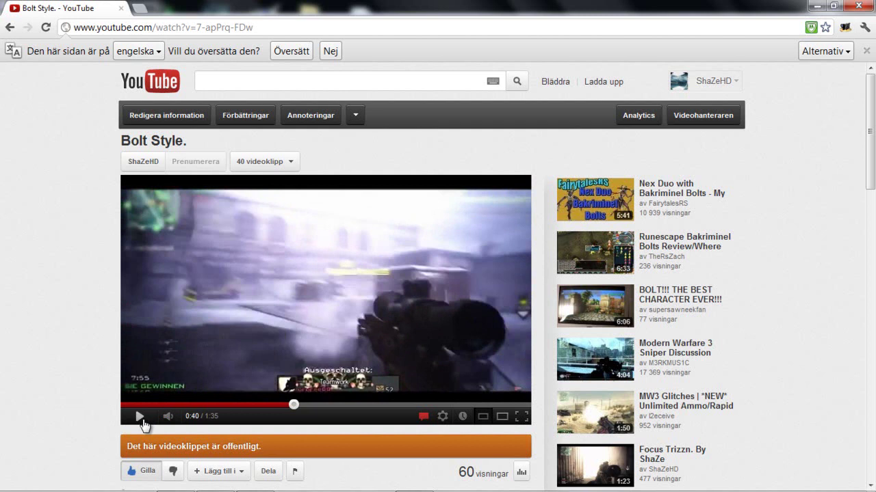
{"action": "left_click", "coordinate": [141, 417]}
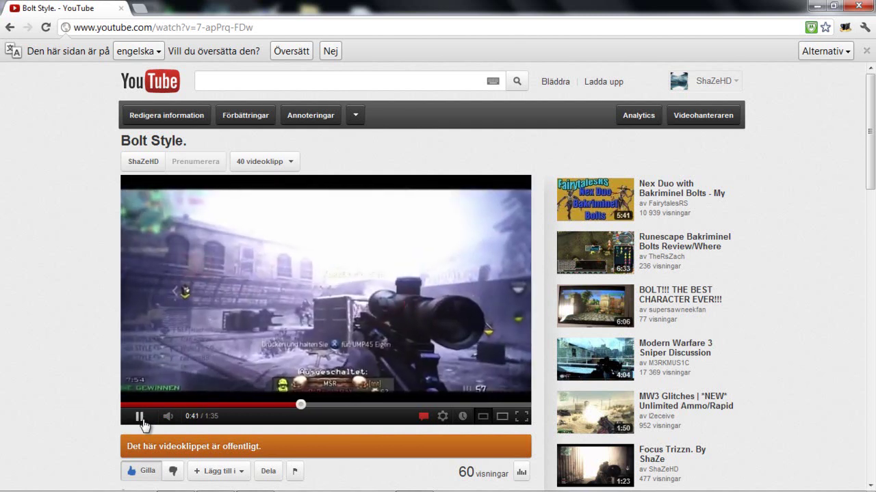
{"action": "left_click", "coordinate": [141, 417]}
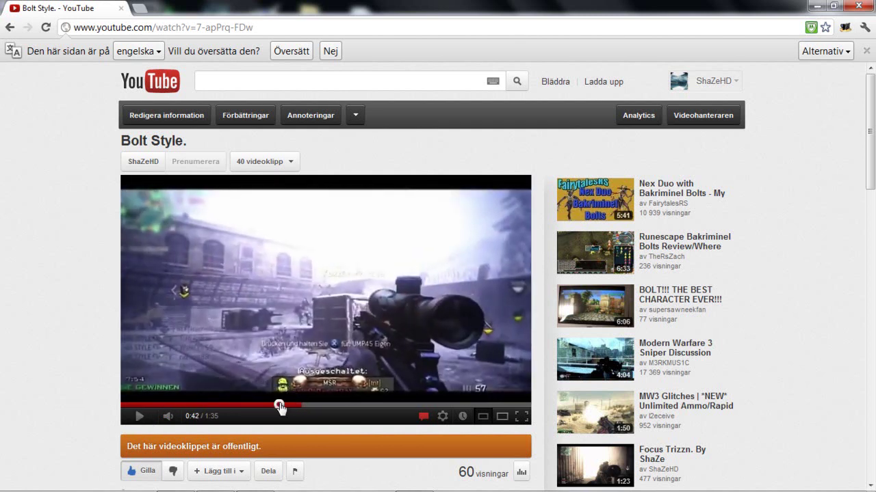
{"action": "left_click_drag", "start_coordinate": [280, 407], "coordinate": [286, 405]}
{"action": "left_click", "coordinate": [135, 416]}
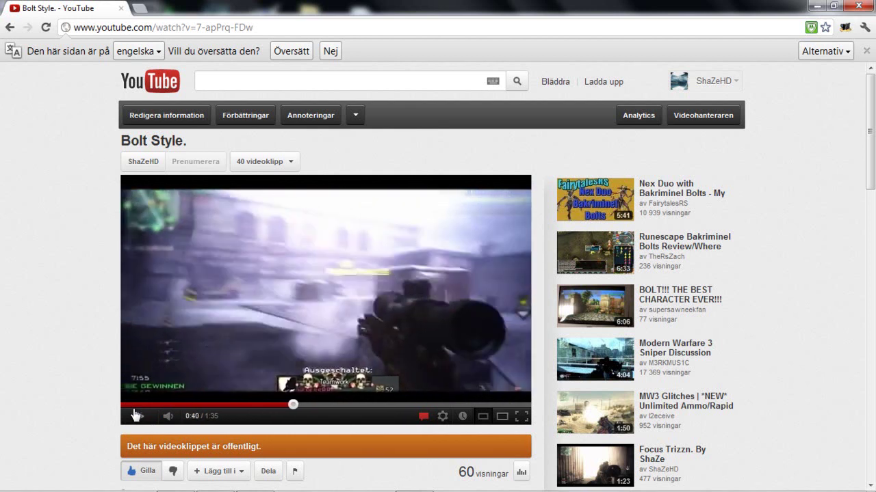
{"action": "left_click", "coordinate": [141, 417]}
{"action": "left_click", "coordinate": [141, 417]}
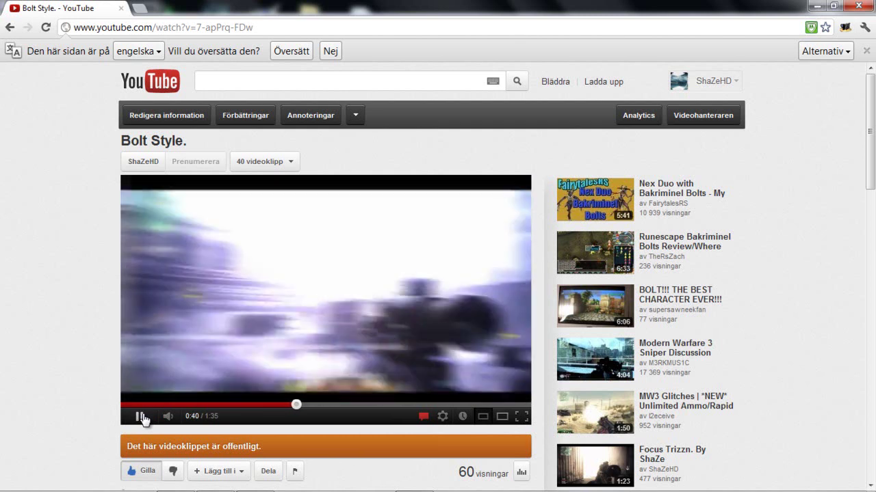
{"action": "left_click", "coordinate": [141, 417]}
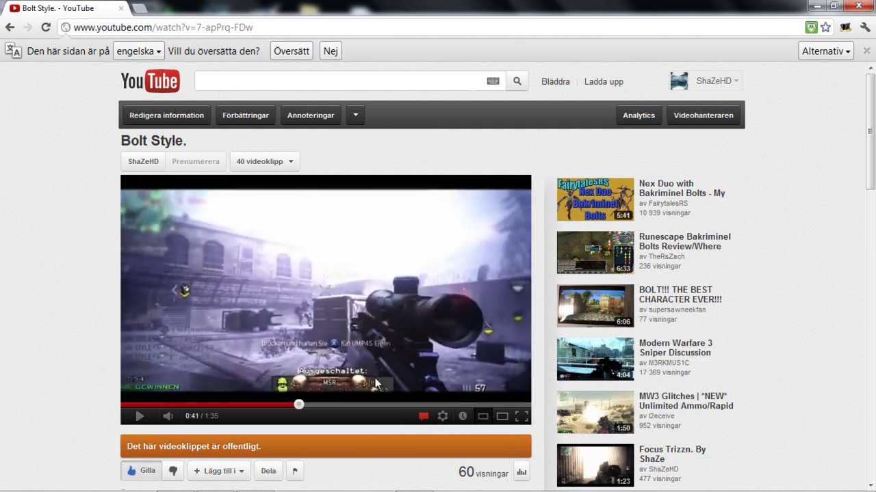
{"action": "left_click", "coordinate": [707, 82]}
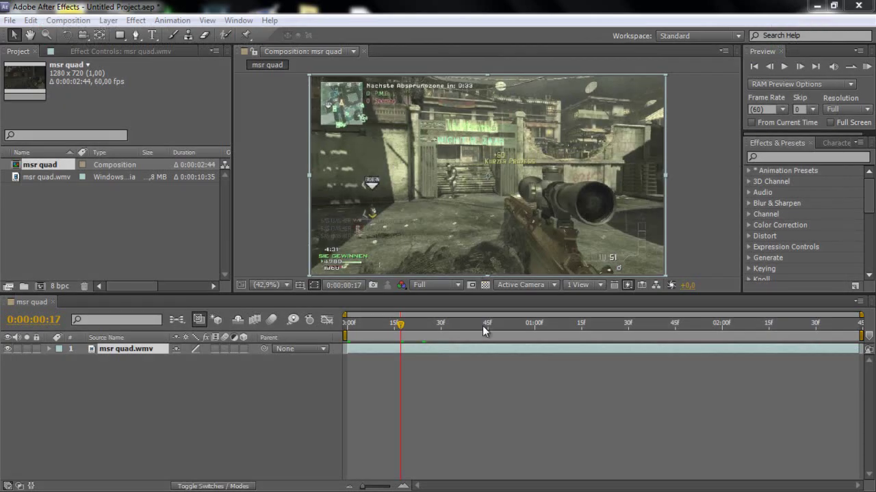
- Return to the opening frames and add a new adjustment layer above the msr quad clip
{"action": "mouse_move", "coordinate": [438, 342]}
{"action": "left_mouse_down"}
{"action": "mouse_move", "coordinate": [354, 338]}
{"action": "mouse_move", "coordinate": [791, 331]}
{"action": "mouse_move", "coordinate": [368, 351]}
{"action": "left_mouse_up"}
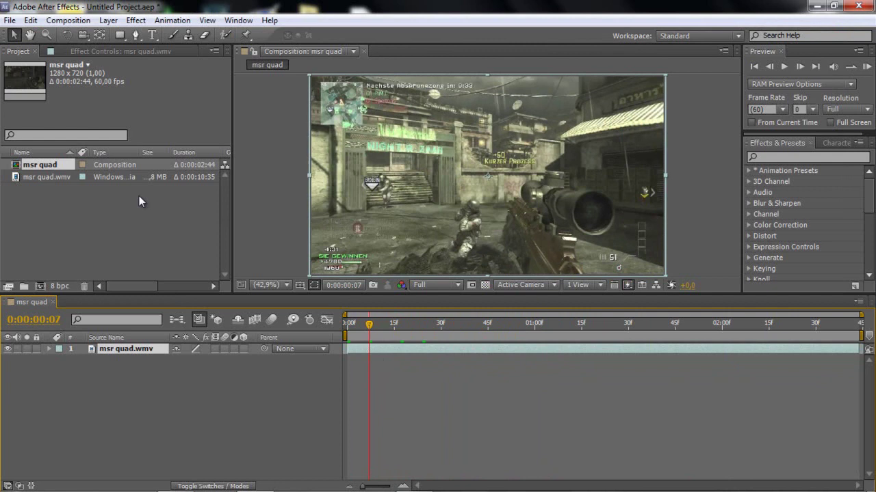
{"action": "left_click", "coordinate": [109, 20]}
{"action": "mouse_move", "coordinate": [126, 35]}
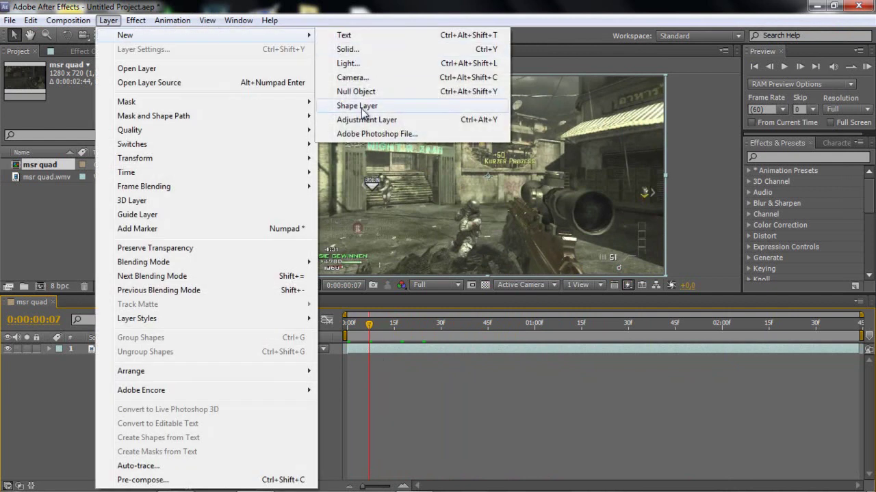
{"action": "left_click", "coordinate": [364, 120]}
- Search 'looks' and apply Magic Bullet Looks to Adjustment Layer 1
{"action": "left_click", "coordinate": [785, 157]}
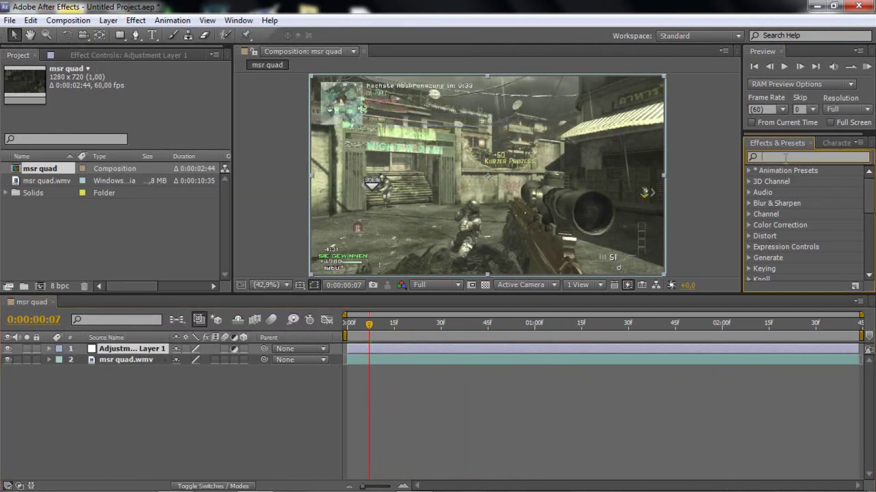
{"action": "type", "text": "looks"}
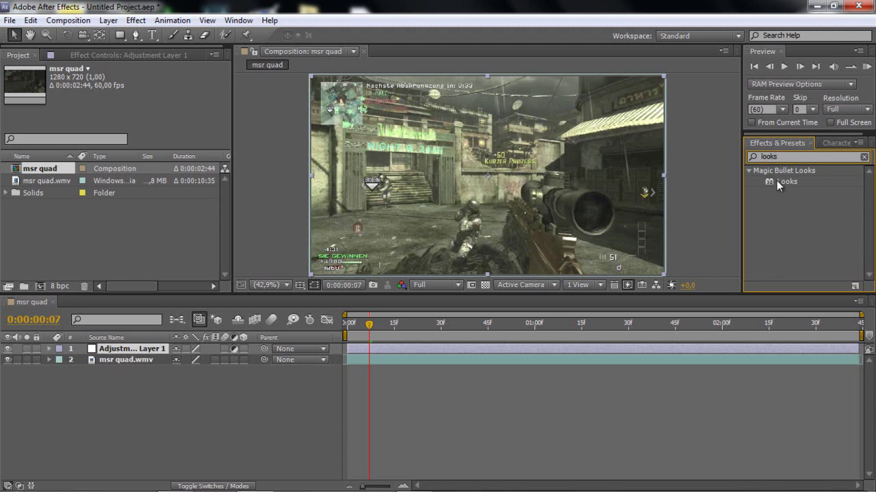
{"action": "left_click_drag", "start_coordinate": [776, 181], "coordinate": [620, 349]}
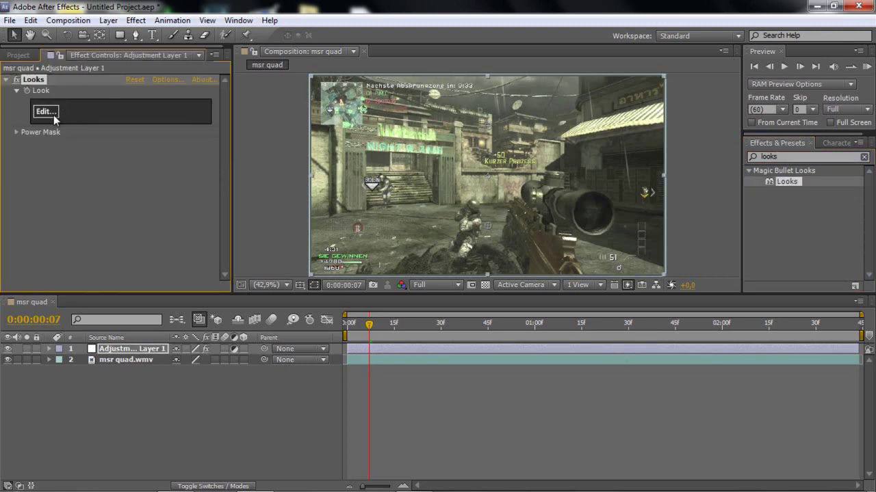
- Grade with the Sammeh1 look, set Spot Exposure to +1.40, and apply it to the layer
{"action": "left_click", "coordinate": [47, 111]}
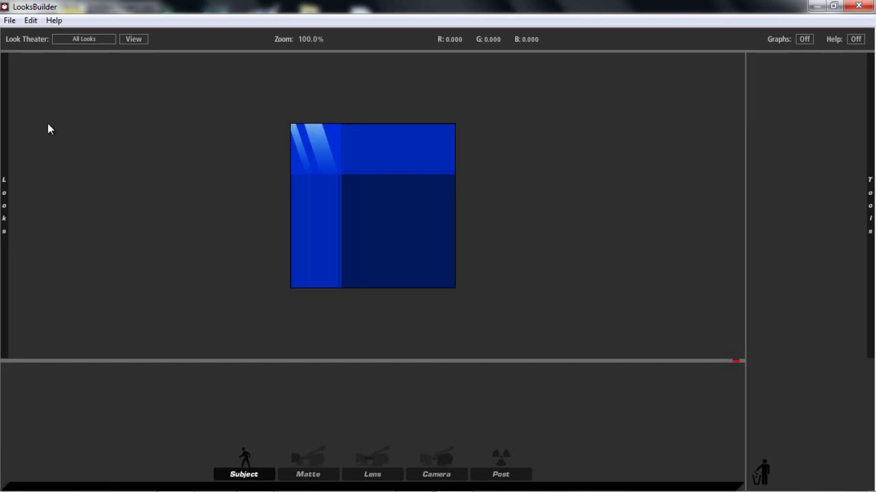
{"action": "left_click", "coordinate": [50, 219]}
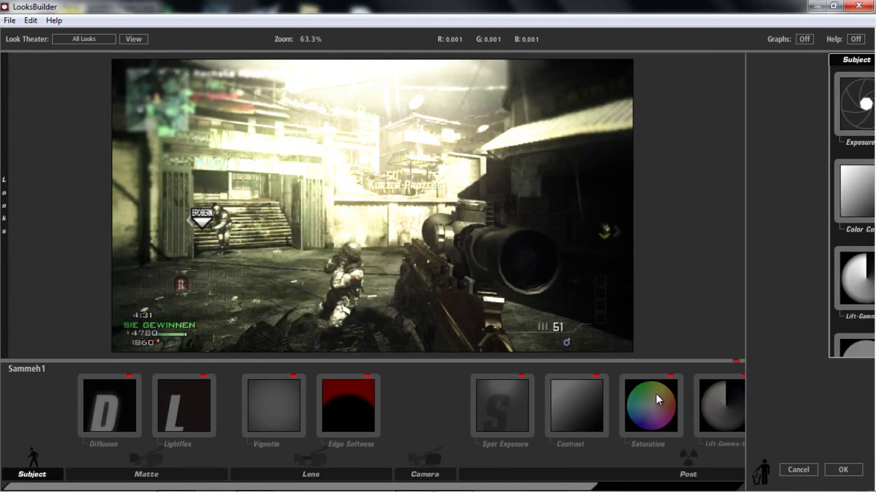
{"action": "left_click", "coordinate": [485, 404]}
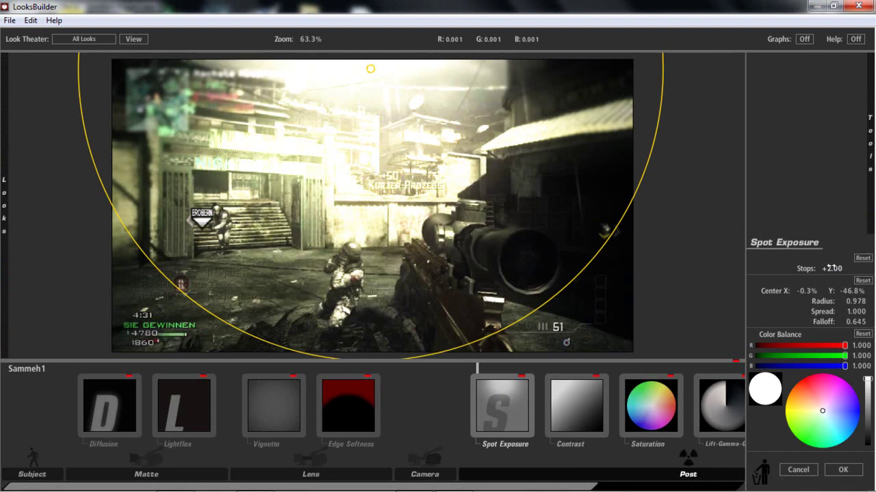
{"action": "left_click_drag", "start_coordinate": [831, 268], "coordinate": [829, 268]}
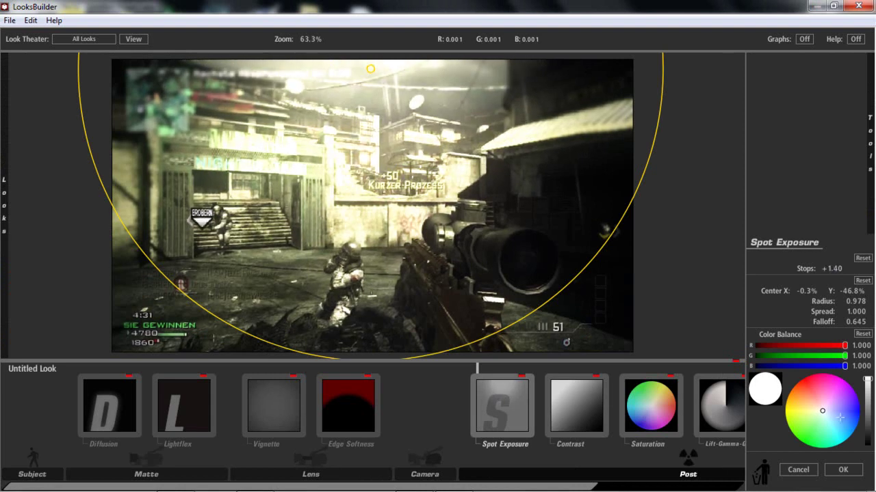
{"action": "left_click", "coordinate": [843, 469]}
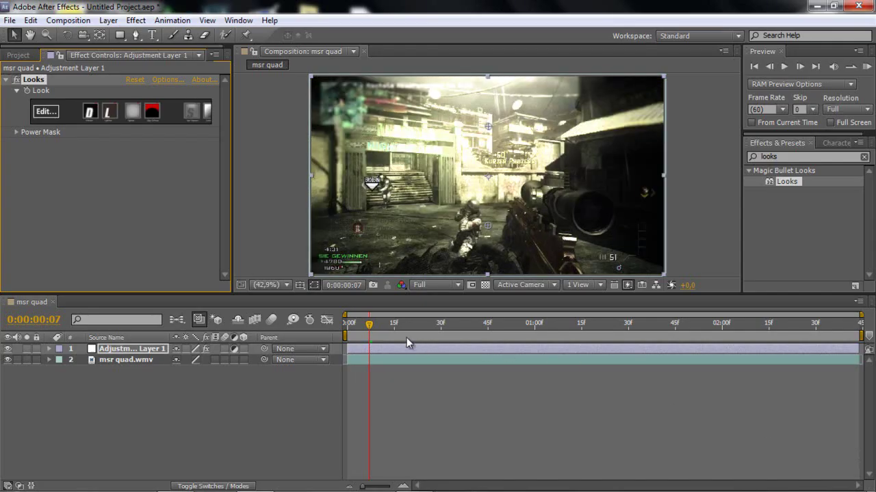
{"action": "left_click", "coordinate": [48, 113]}
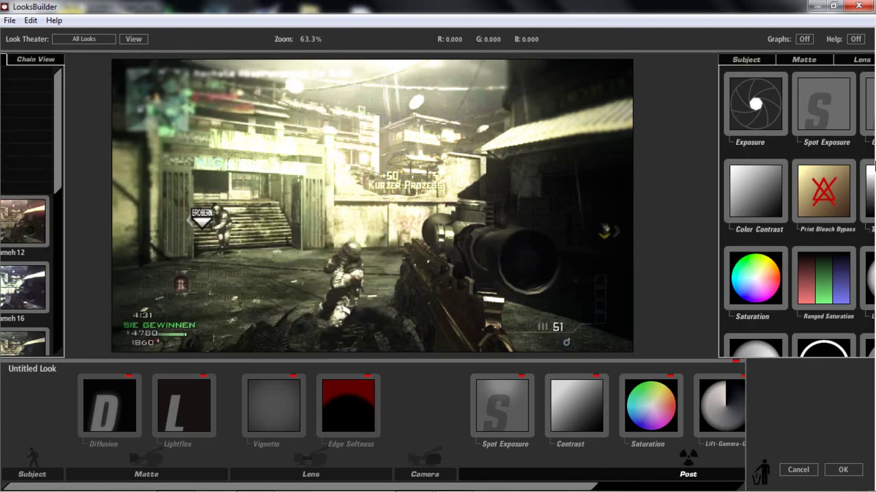
{"action": "left_click", "coordinate": [842, 470]}
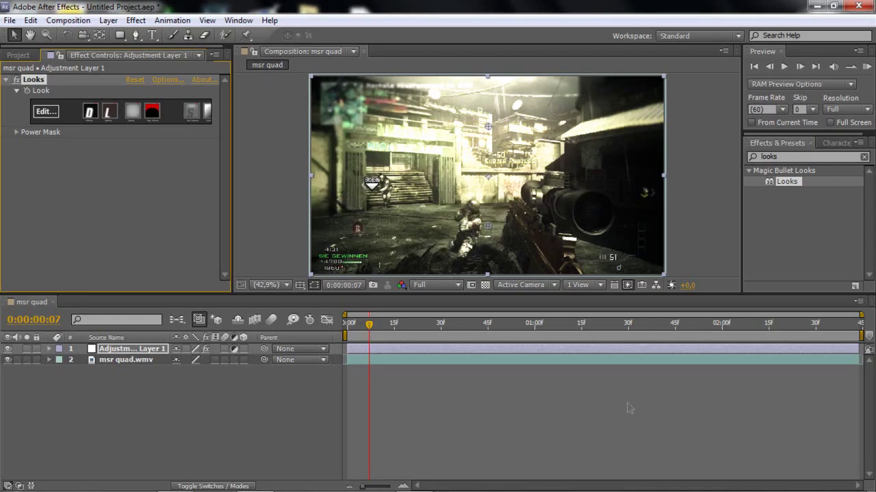
- Move the playhead to the shot at 0:00:00:44 and add a new adjustment layer
{"action": "left_click_drag", "start_coordinate": [396, 326], "coordinate": [485, 327]}
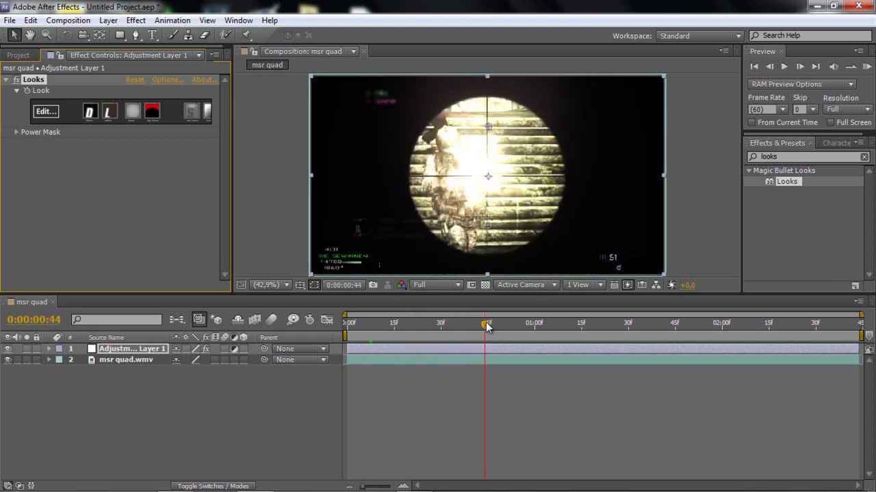
{"action": "left_click", "coordinate": [108, 20]}
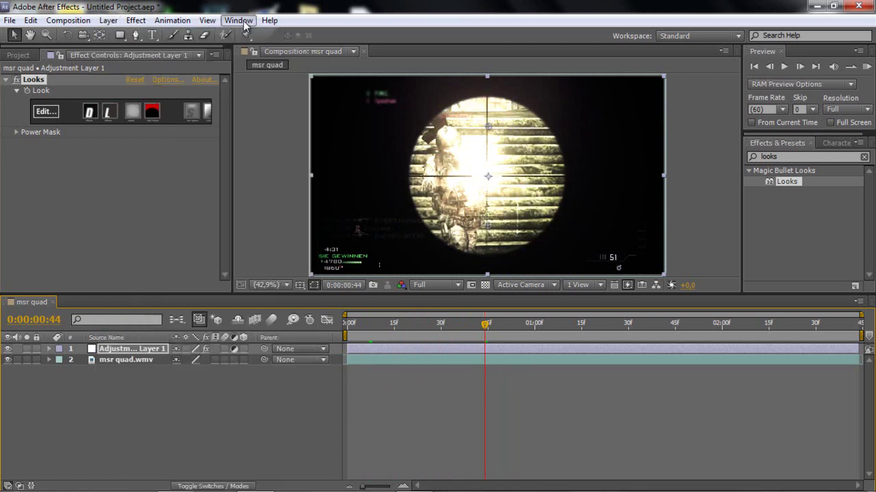
{"action": "mouse_move", "coordinate": [108, 20]}
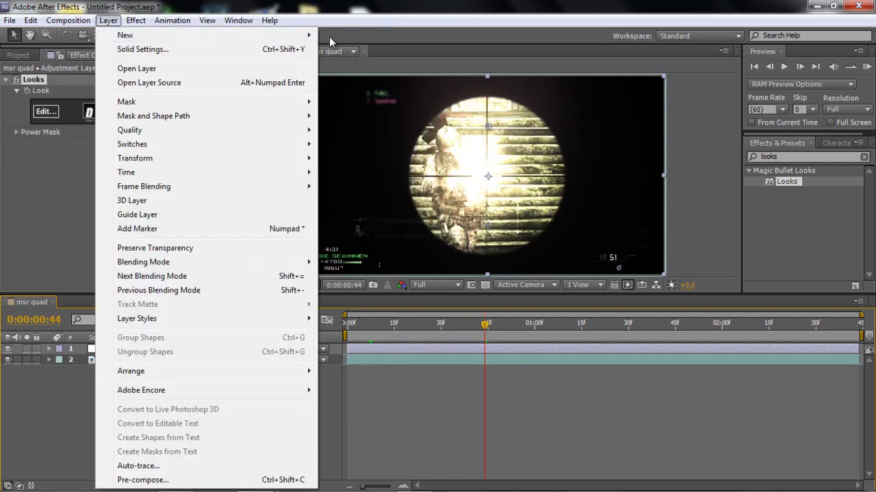
{"action": "mouse_move", "coordinate": [206, 35]}
{"action": "left_click", "coordinate": [362, 117]}
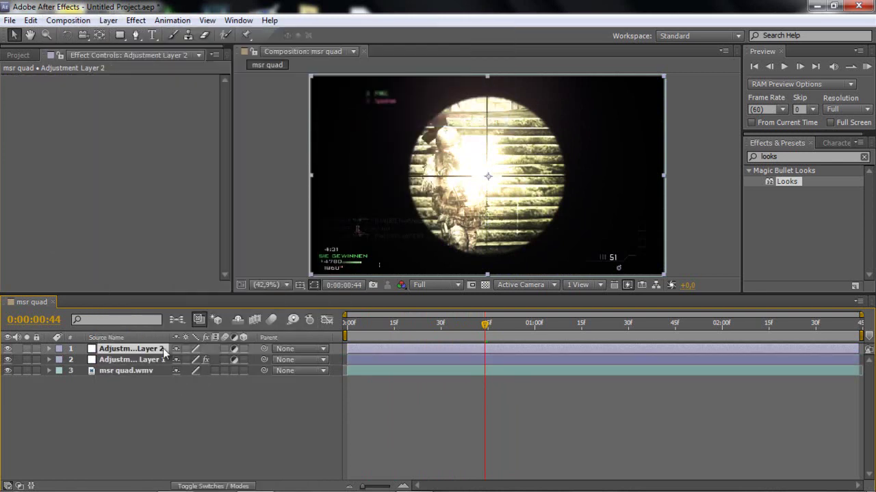
- Rename the Looks-graded adjustment layer 'cc'
{"action": "right_click", "coordinate": [121, 357]}
{"action": "left_click", "coordinate": [164, 482]}
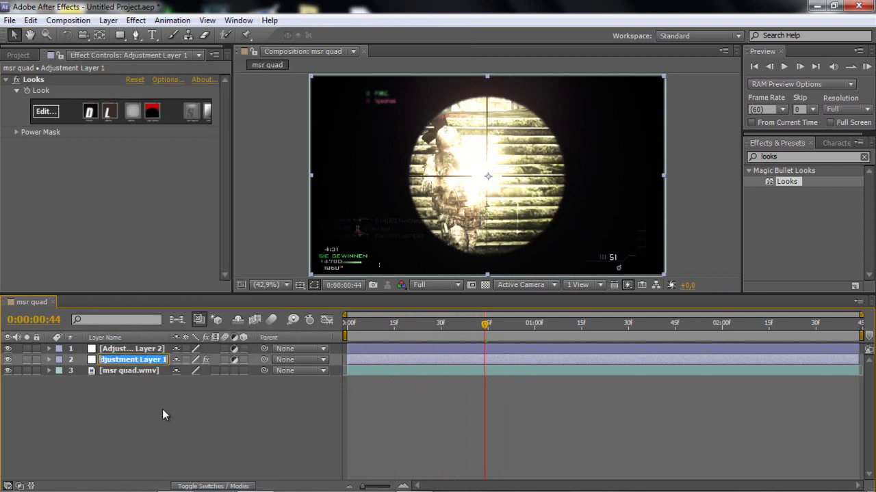
{"action": "type", "text": "cc"}
{"action": "left_click", "coordinate": [122, 348]}
- Rename the new adjustment layer 'effects', correcting the typo
{"action": "right_click", "coordinate": [119, 348]}
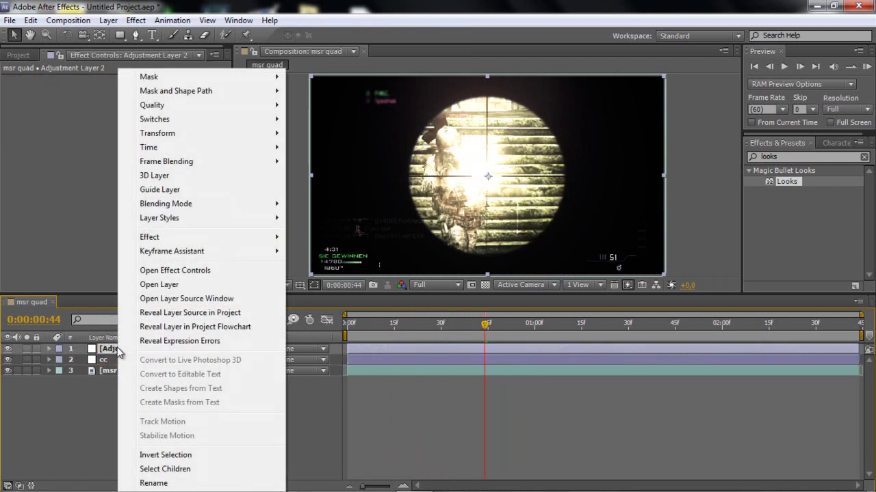
{"action": "left_click", "coordinate": [154, 483]}
{"action": "type", "text": "effetcs"}
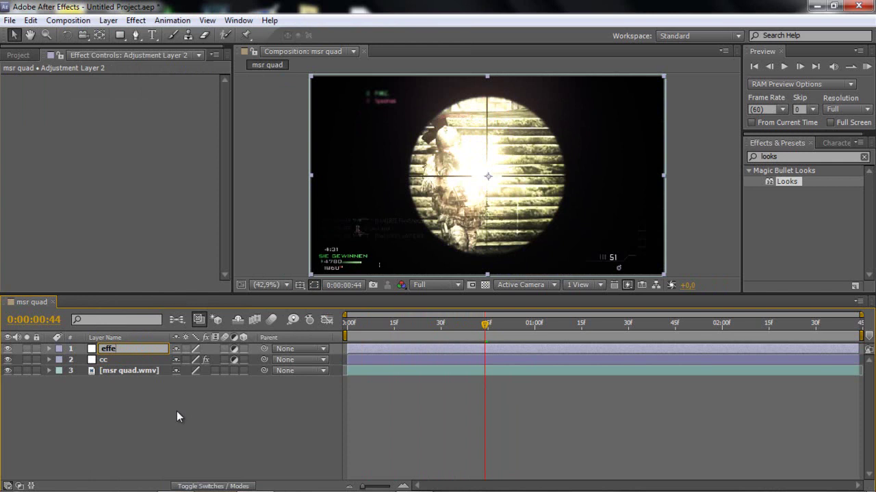
{"action": "key", "text": "BackSpace"}
{"action": "key", "text": "BackSpace"}
{"action": "key", "text": "BackSpace"}
{"action": "type", "text": "cts"}
{"action": "left_click", "coordinate": [138, 359]}
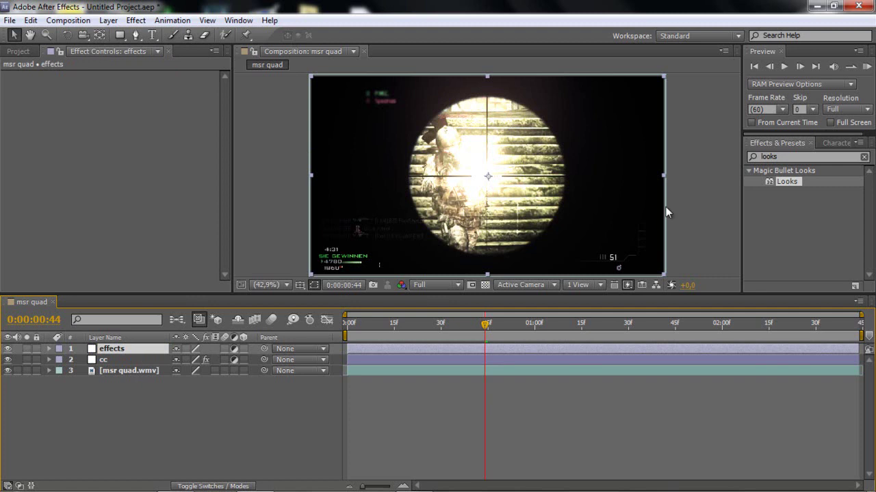
{"action": "key", "text": "ctrl+5"}
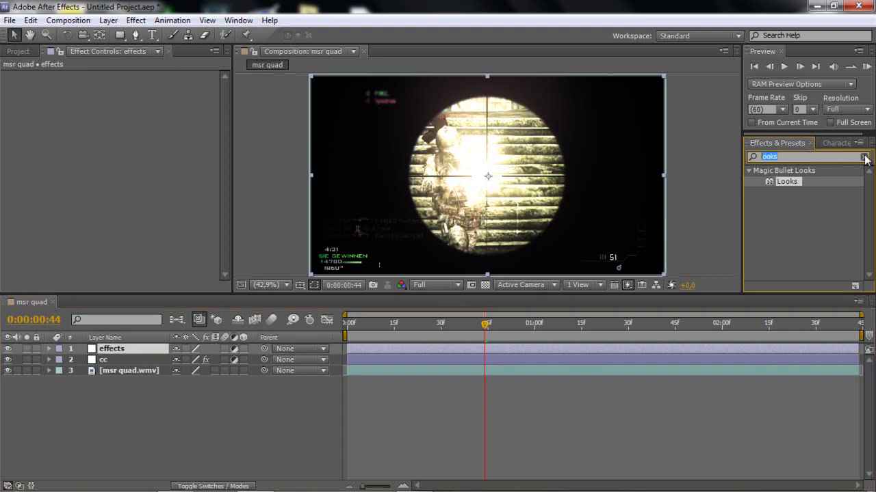
- Apply CC Light Burst 2.5 to the effects layer with Ray Length set to 0
{"action": "left_click", "coordinate": [863, 156]}
{"action": "left_click", "coordinate": [749, 171]}
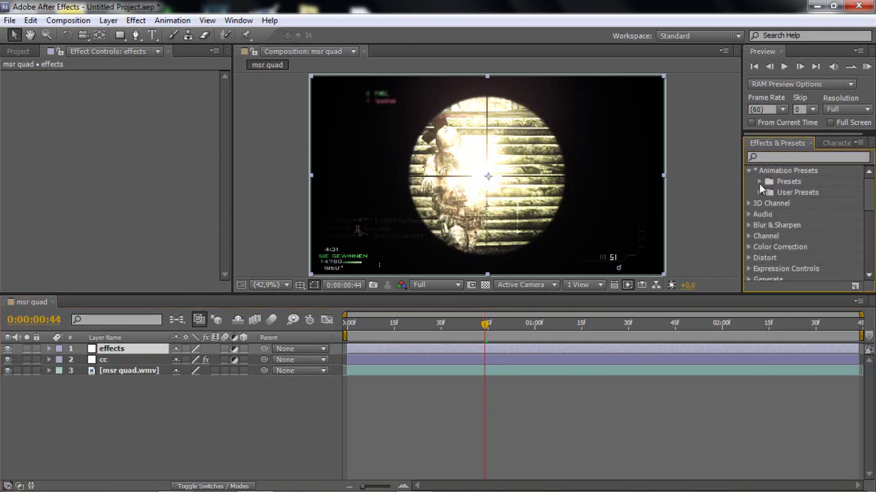
{"action": "left_click", "coordinate": [760, 193]}
{"action": "left_click", "coordinate": [783, 157]}
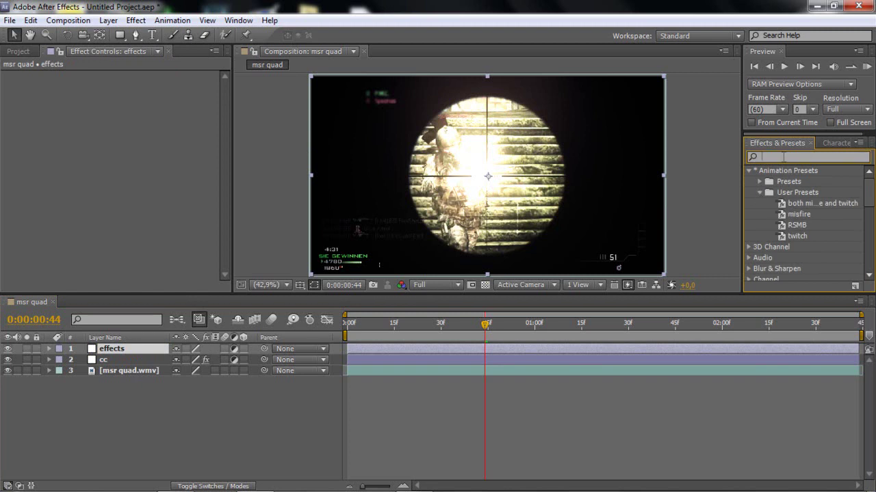
{"action": "type", "text": "cc"}
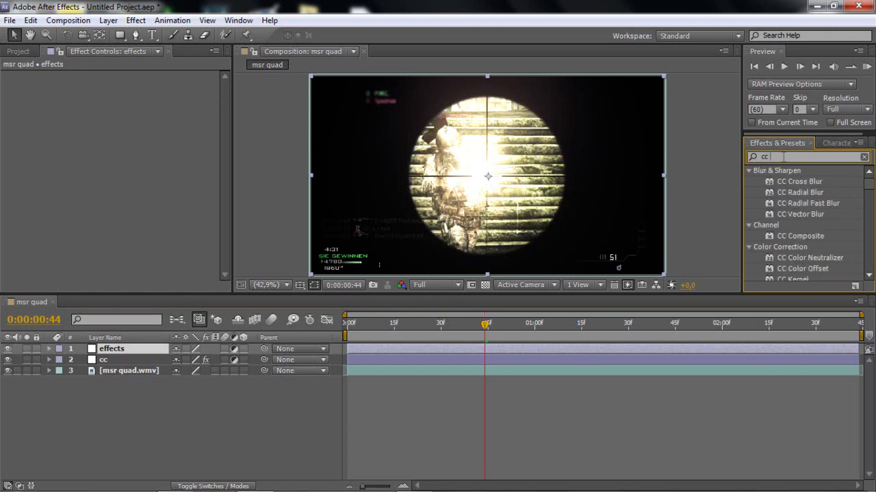
{"action": "type", "text": " light"}
{"action": "left_click_drag", "start_coordinate": [804, 182], "coordinate": [496, 347]}
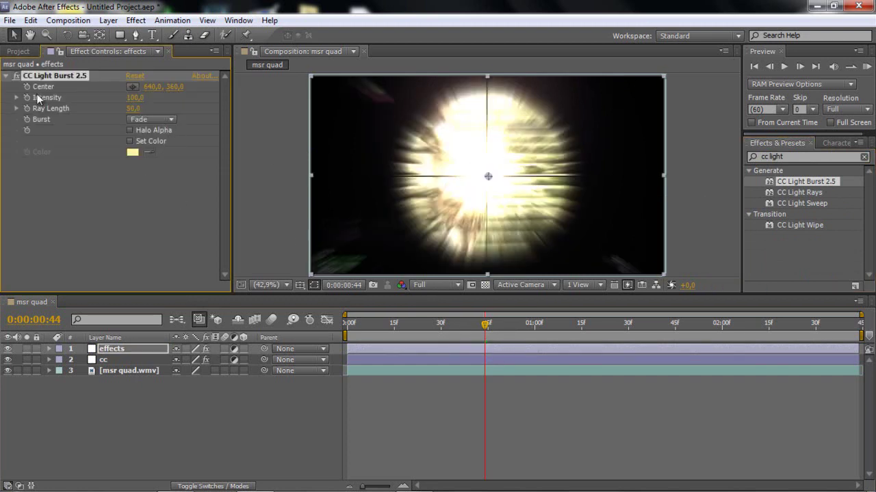
{"action": "left_click_drag", "start_coordinate": [138, 110], "coordinate": [129, 109]}
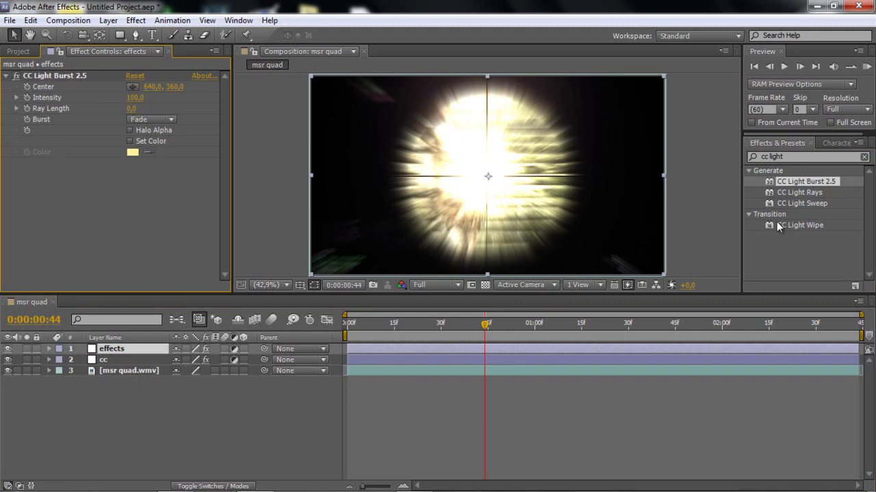
- Add Directional Blur from Blur & Sharpen to the effects layer
{"action": "left_click", "coordinate": [864, 157]}
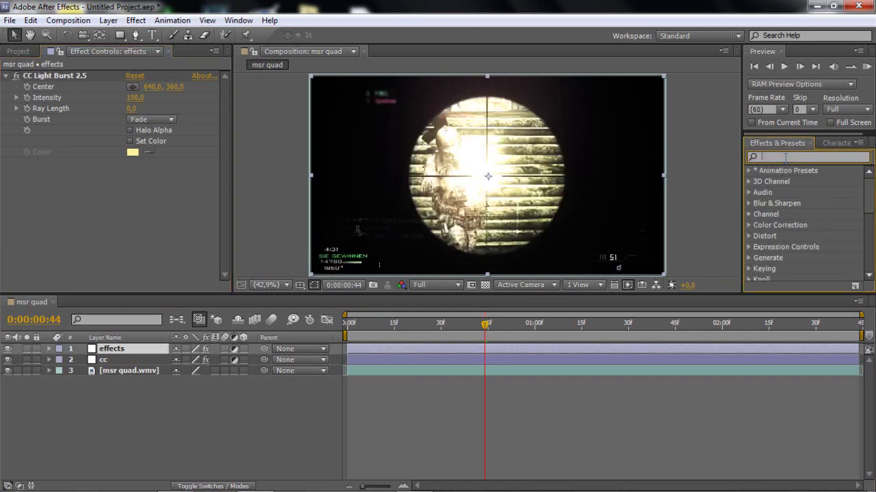
{"action": "left_click", "coordinate": [749, 203]}
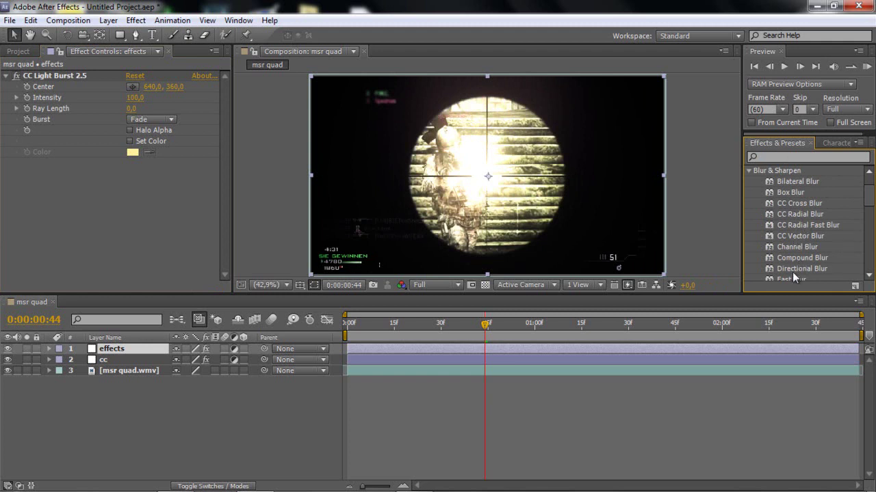
{"action": "left_click_drag", "start_coordinate": [795, 268], "coordinate": [516, 347]}
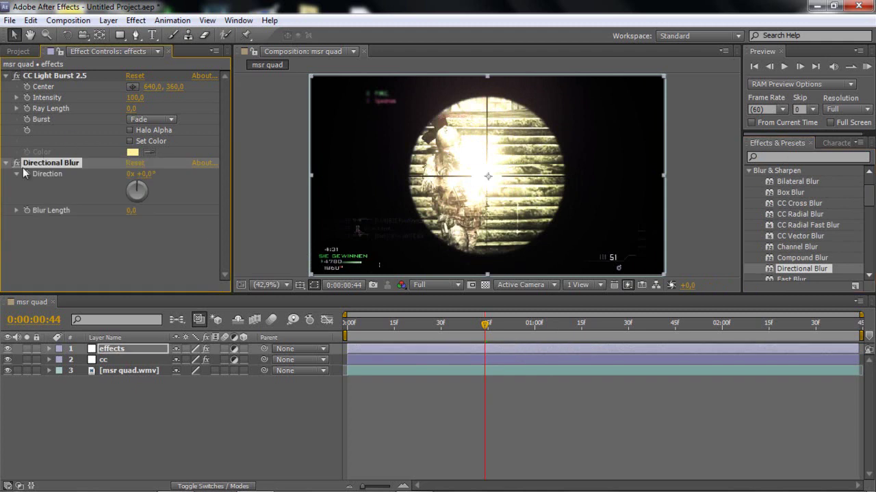
{"action": "scroll", "coordinate": [760, 187], "scroll_direction": "up", "scroll_amount": 2}
{"action": "left_click", "coordinate": [749, 200]}
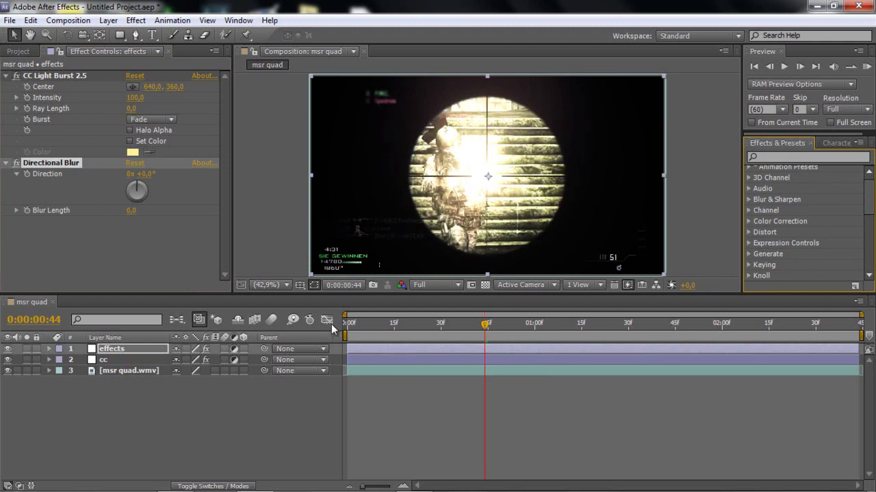
- Set the preview to Half resolution and add a third adjustment layer
{"action": "left_click", "coordinate": [445, 286]}
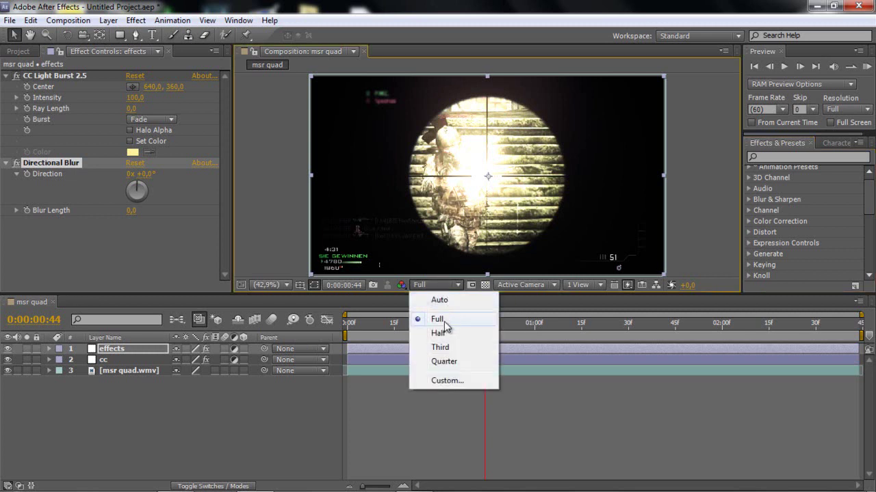
{"action": "left_click", "coordinate": [441, 333]}
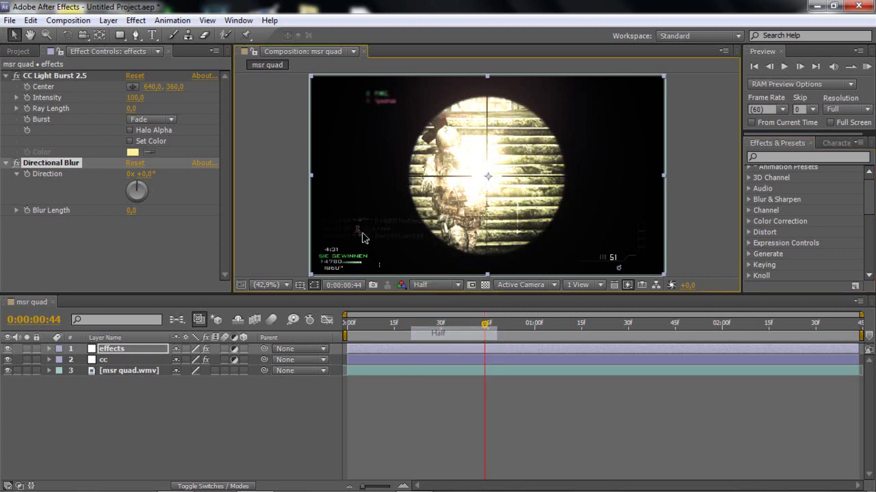
{"action": "left_click", "coordinate": [108, 20]}
{"action": "mouse_move", "coordinate": [126, 35]}
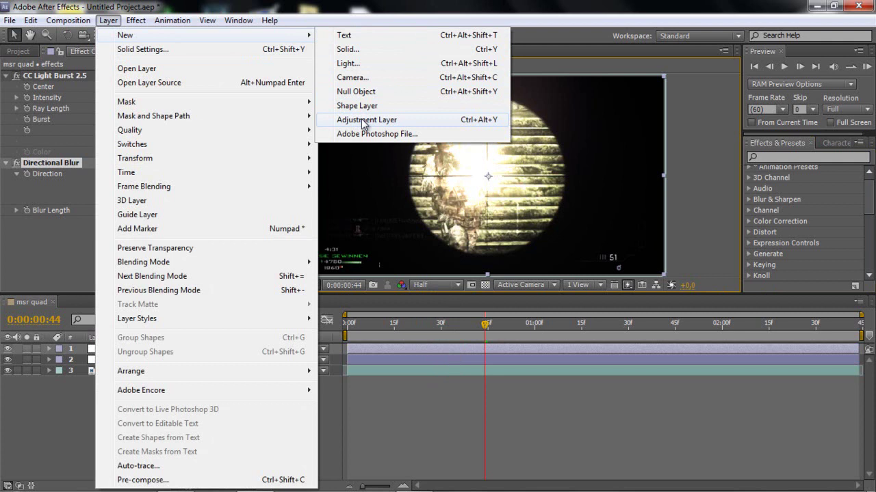
{"action": "left_click", "coordinate": [369, 119]}
- Rename the newest adjustment layer 'twitch' and bring up the project Save dialog
{"action": "right_click", "coordinate": [132, 352]}
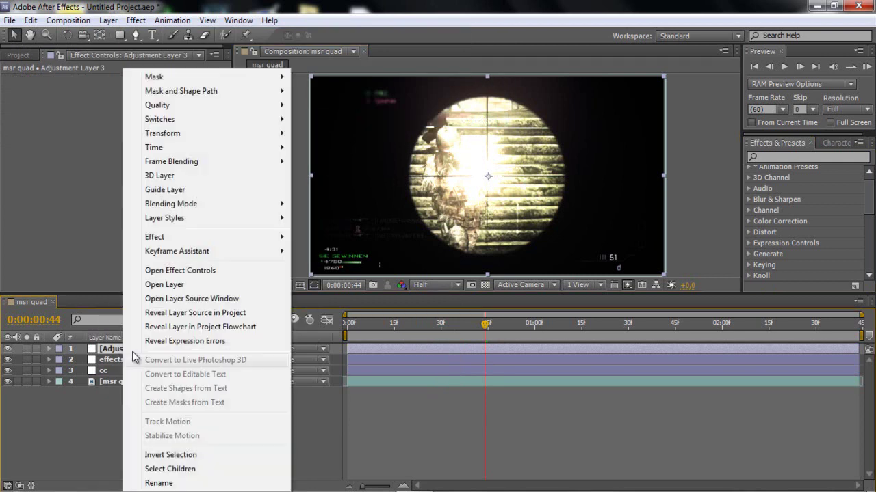
{"action": "left_click", "coordinate": [159, 483]}
{"action": "type", "text": "twitch"}
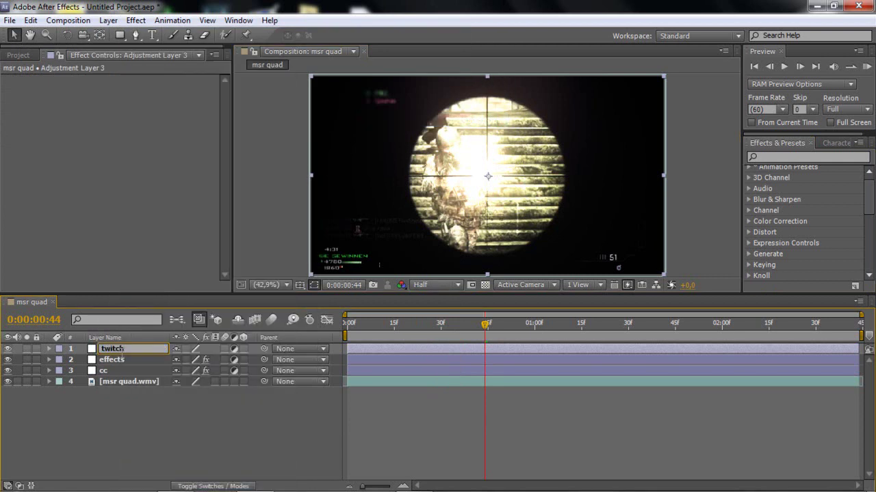
{"action": "left_click", "coordinate": [122, 360]}
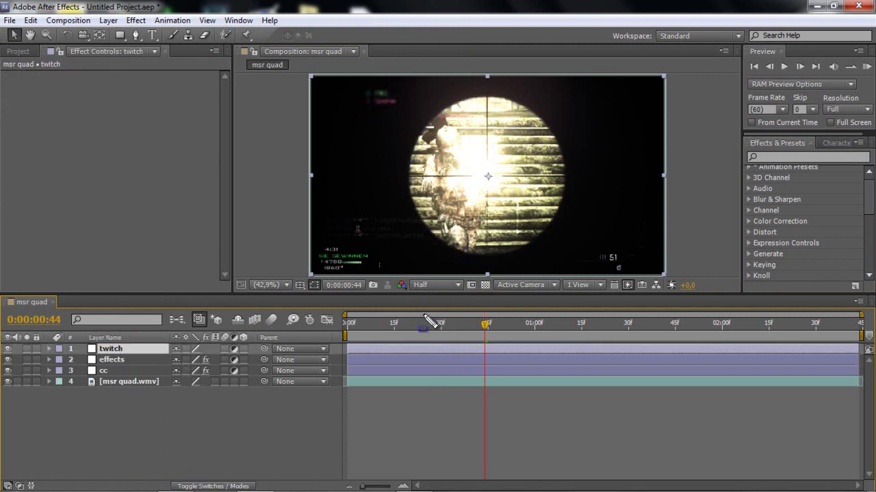
{"action": "left_click_drag", "start_coordinate": [425, 316], "coordinate": [419, 333]}
{"action": "left_click_drag", "start_coordinate": [132, 338], "coordinate": [133, 342]}
{"action": "key", "text": "ctrl+s"}
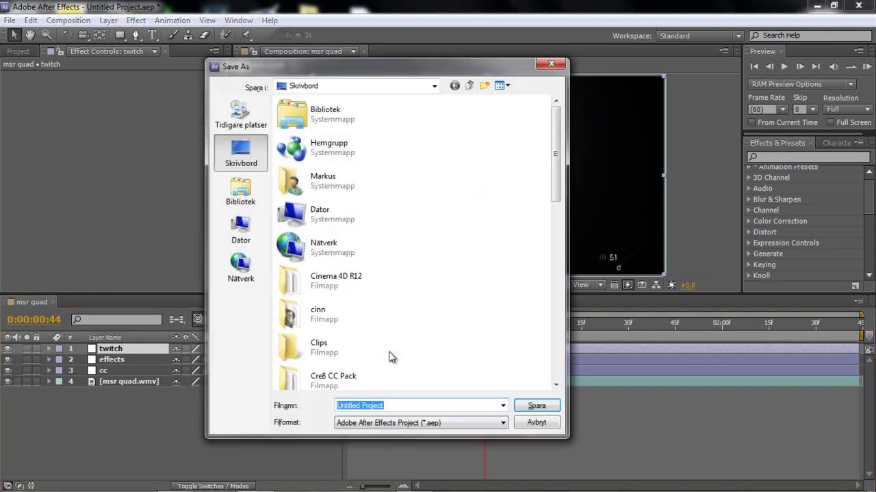
- Cancel the save and trim the twitch layer to a short stretch starting at the sniper shot
{"action": "left_click", "coordinate": [552, 64]}
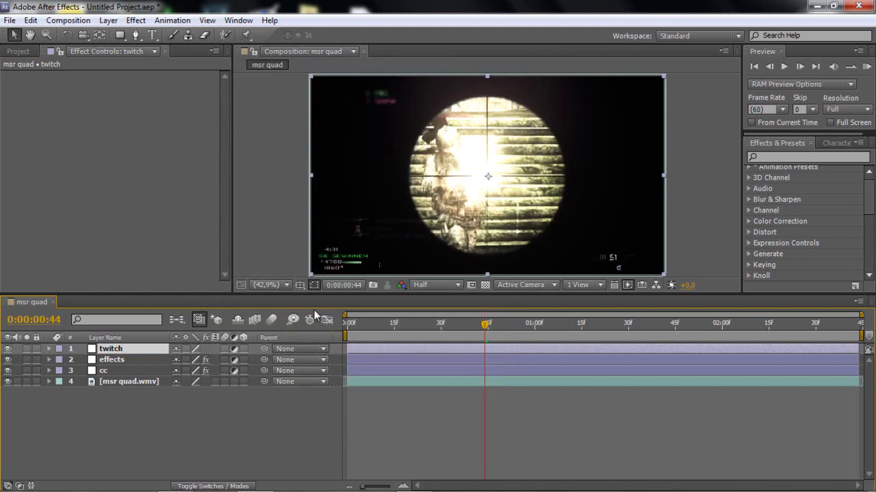
{"action": "left_click_drag", "start_coordinate": [349, 347], "coordinate": [456, 349]}
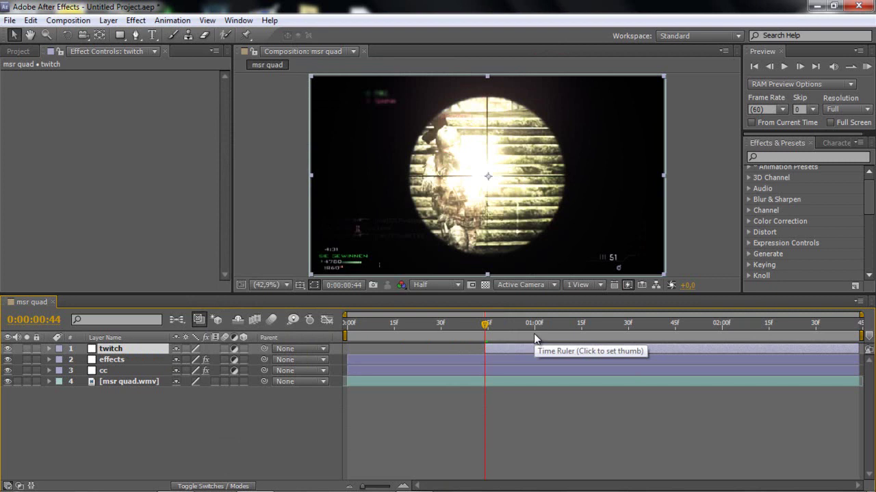
{"action": "key", "text": "space"}
{"action": "key", "text": "space"}
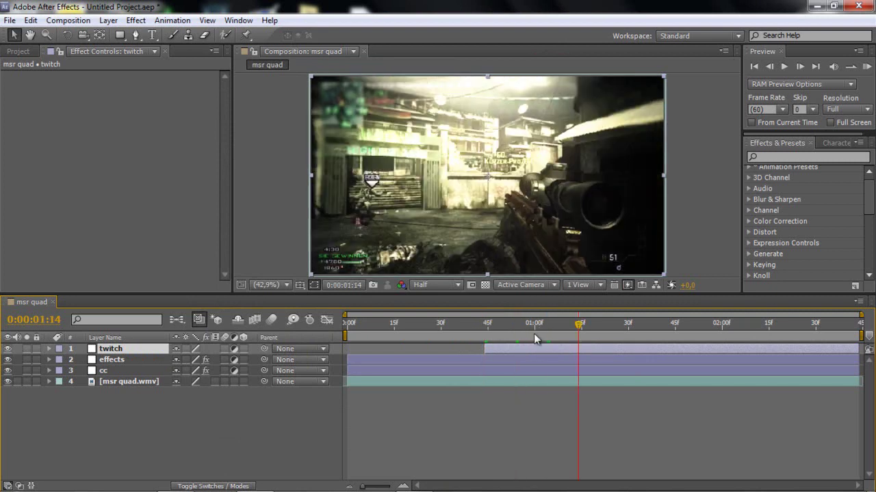
{"action": "left_click_drag", "start_coordinate": [855, 349], "coordinate": [578, 351]}
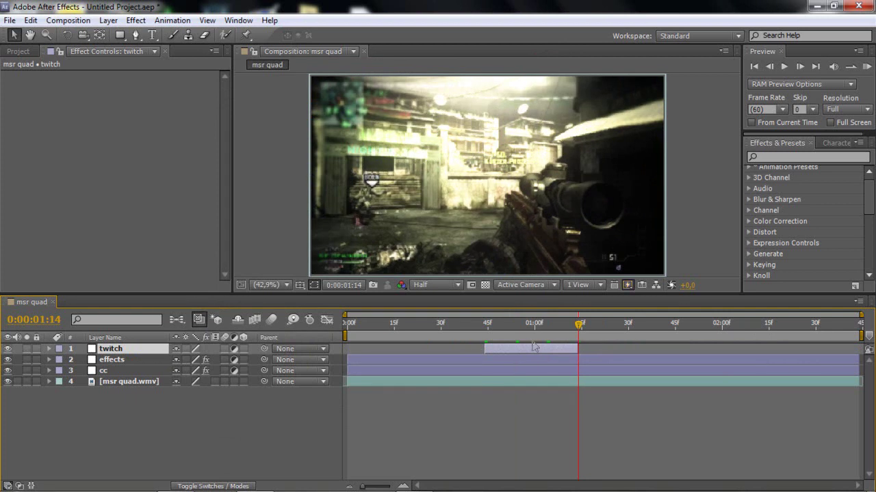
{"action": "mouse_move", "coordinate": [513, 351]}
{"action": "left_mouse_down"}
{"action": "mouse_move", "coordinate": [498, 352]}
{"action": "mouse_move", "coordinate": [482, 333]}
{"action": "mouse_move", "coordinate": [511, 351]}
{"action": "left_mouse_up"}
{"action": "left_click", "coordinate": [477, 333]}
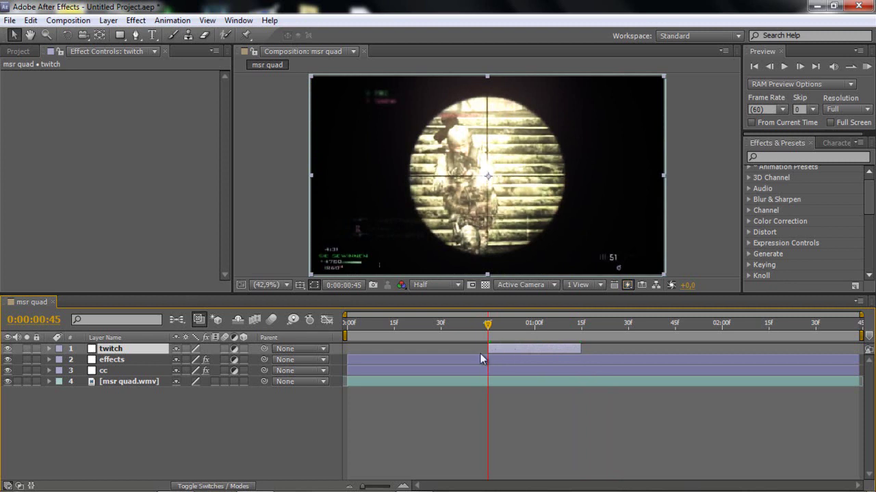
- On the effects layer, set a starting Ray Length keyframe on CC Light Burst at the shot
{"action": "left_click", "coordinate": [113, 360]}
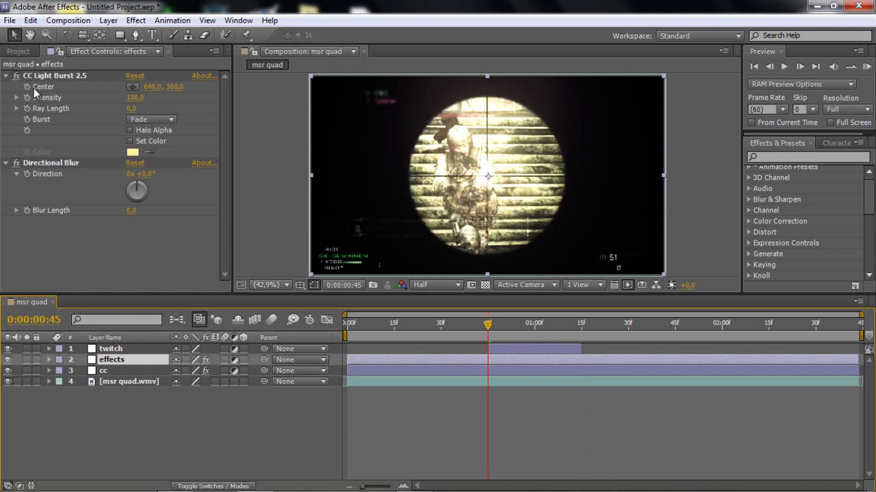
{"action": "left_click", "coordinate": [54, 75]}
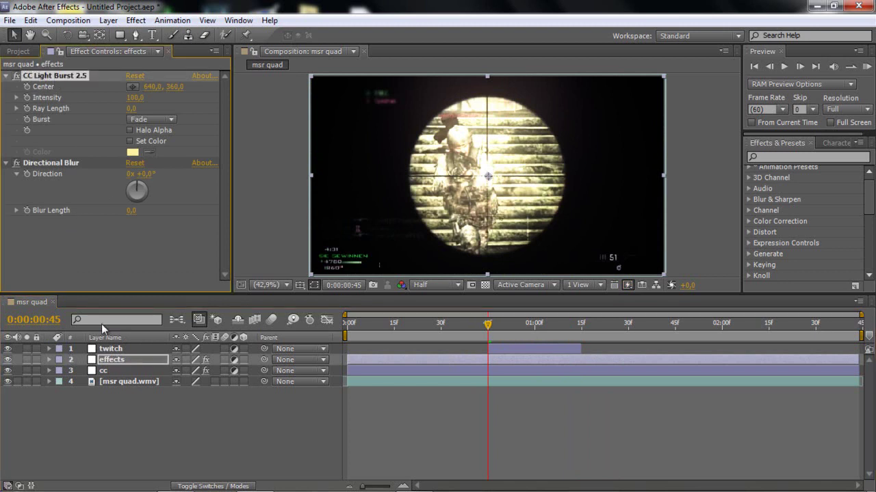
{"action": "left_click", "coordinate": [112, 360]}
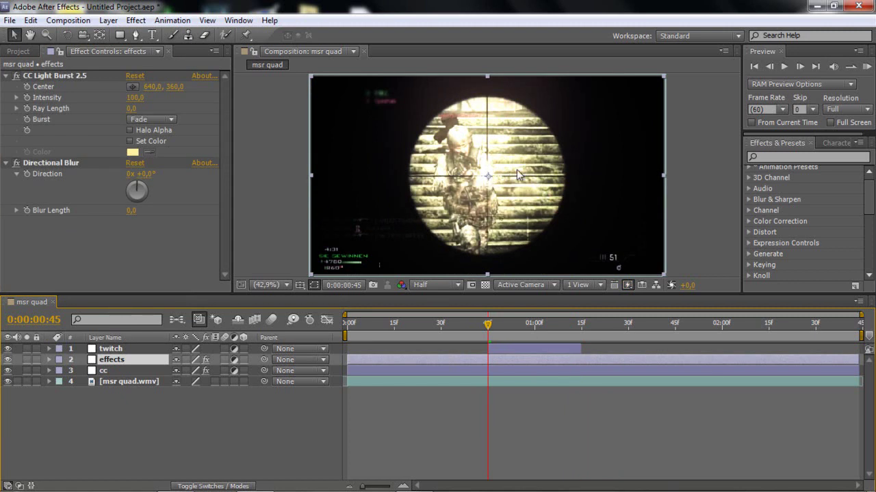
{"action": "left_click", "coordinate": [42, 75]}
{"action": "left_click", "coordinate": [26, 108]}
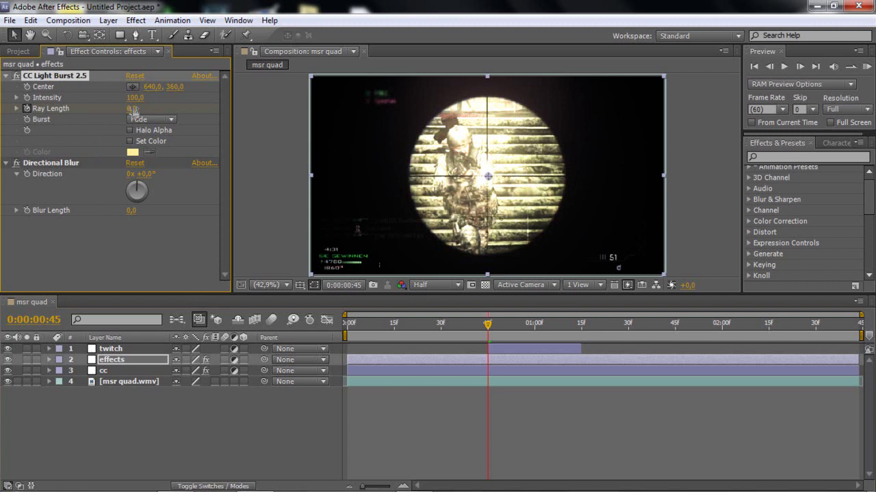
{"action": "left_click", "coordinate": [37, 162]}
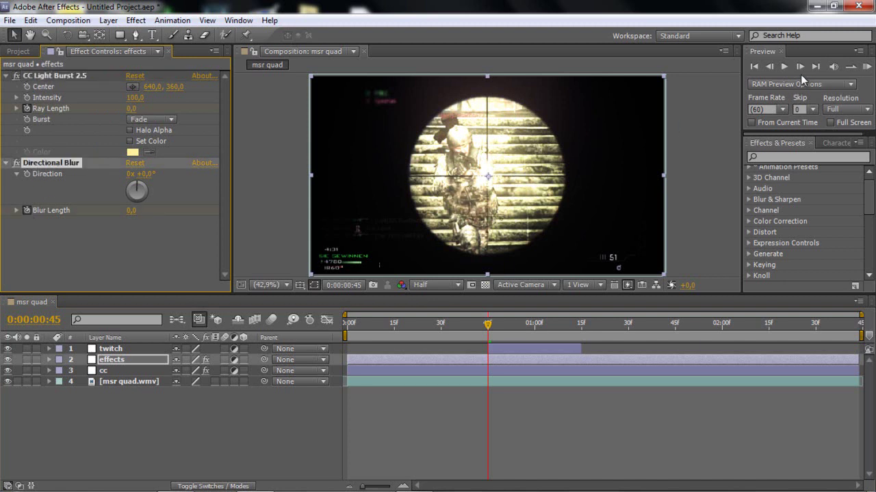
- Lower the preview to Third resolution and advance three frames to frame 48 for Blur Length
{"action": "left_click", "coordinate": [840, 109]}
{"action": "left_click", "coordinate": [833, 169]}
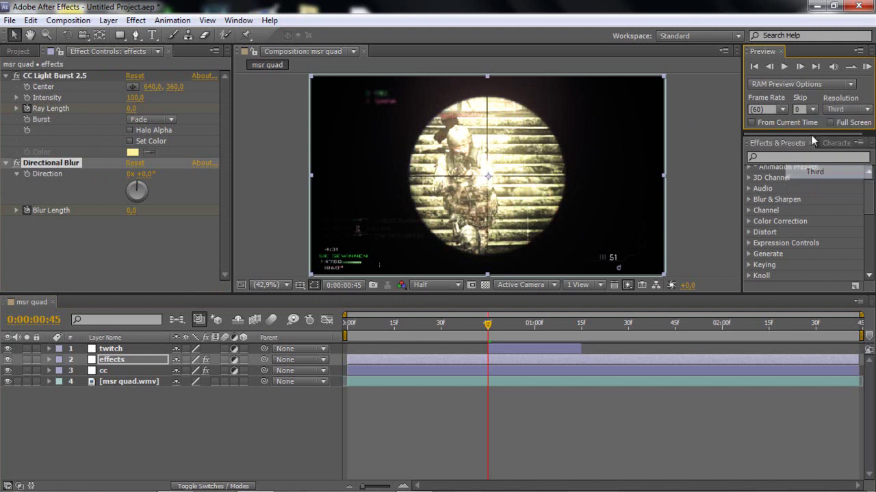
{"action": "left_click", "coordinate": [798, 67]}
{"action": "left_click", "coordinate": [798, 66]}
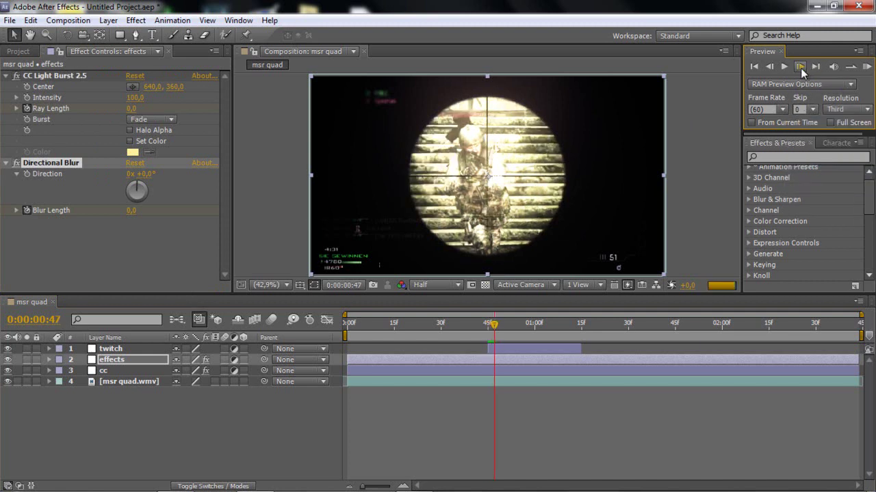
{"action": "left_click", "coordinate": [799, 67]}
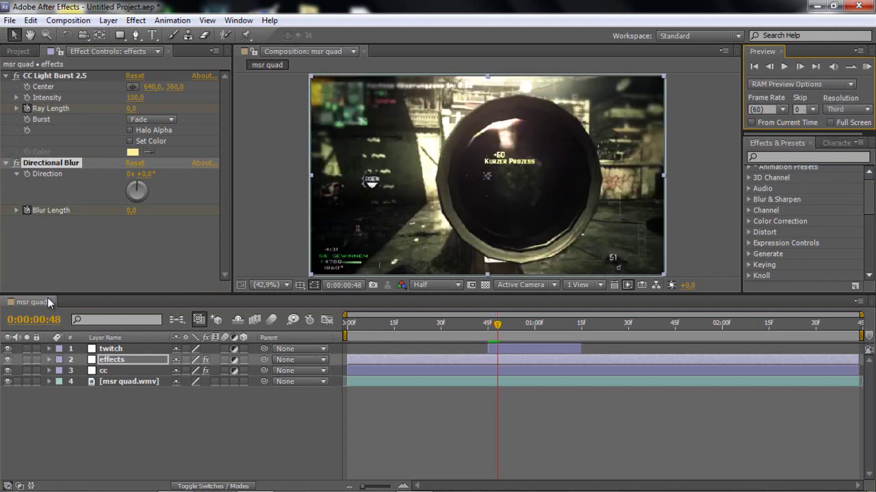
{"action": "left_click", "coordinate": [130, 210]}
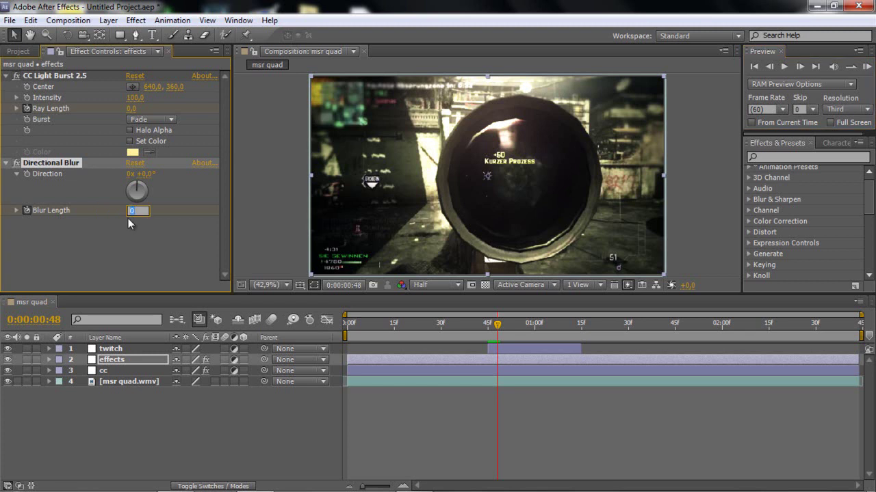
- Set Blur Length to 25 and Ray Length to 65 at frame 48
{"action": "type", "text": "25"}
{"action": "left_click", "coordinate": [144, 261]}
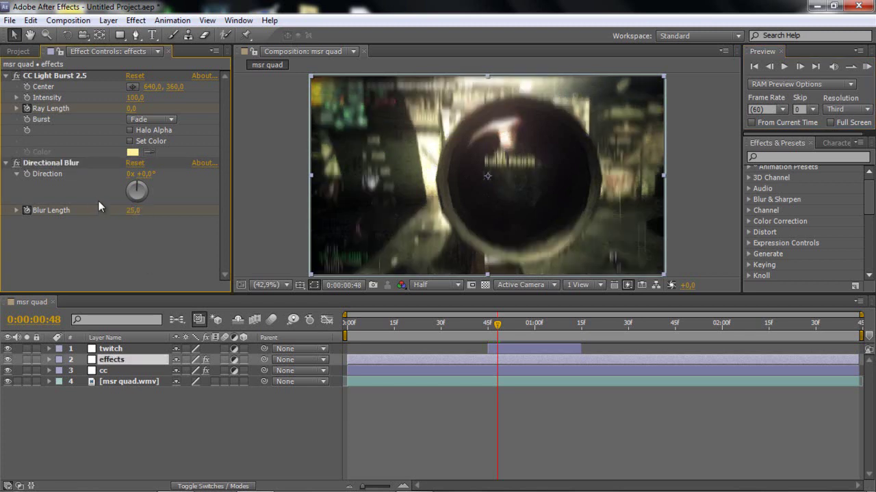
{"action": "left_click", "coordinate": [67, 165]}
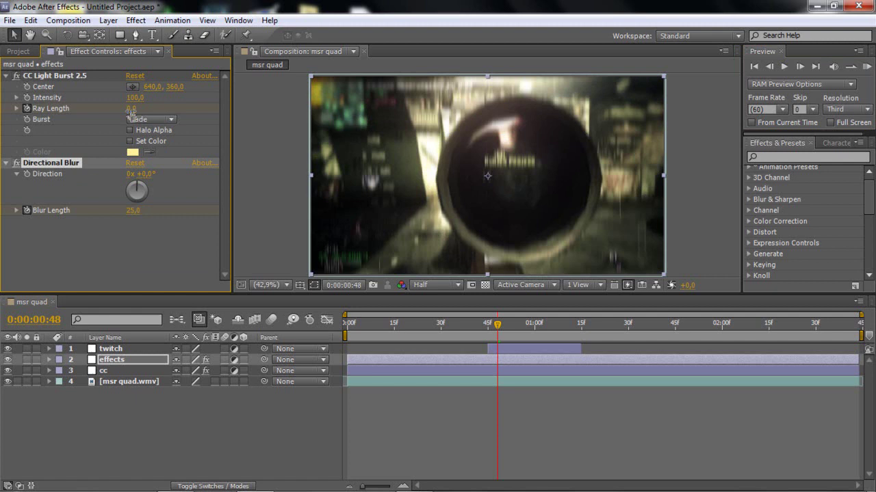
{"action": "left_click", "coordinate": [70, 76]}
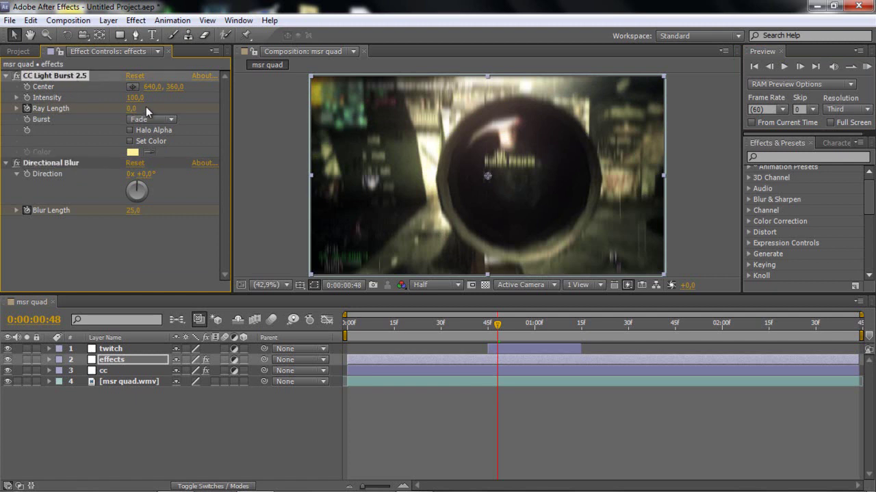
{"action": "left_click", "coordinate": [131, 108]}
{"action": "type", "text": "65"}
{"action": "left_click", "coordinate": [164, 265]}
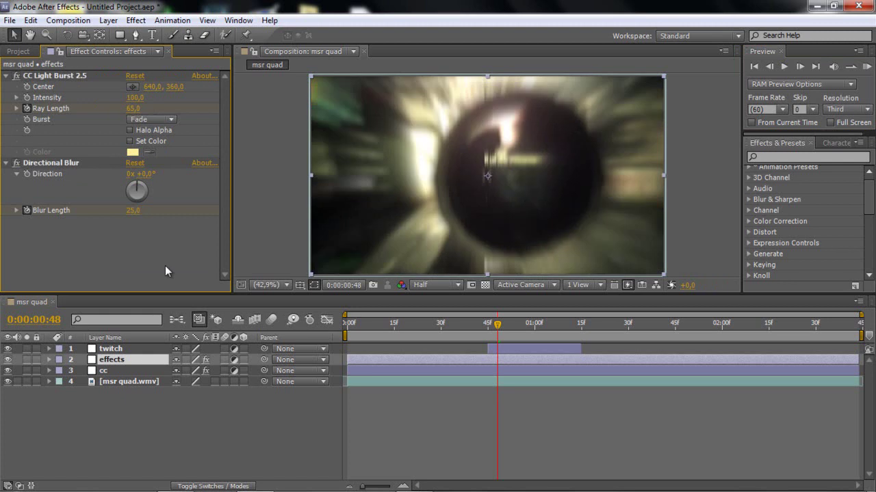
- Raise the CC Light Burst Intensity to about 260
{"action": "left_click", "coordinate": [135, 101]}
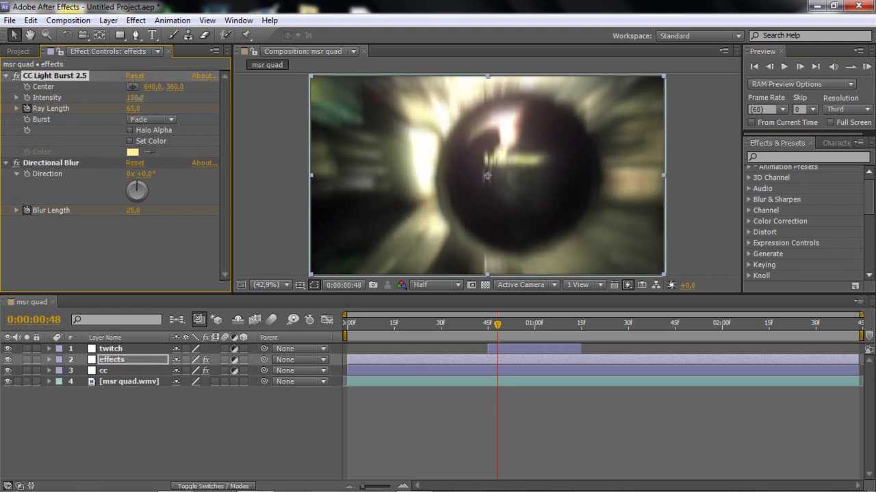
{"action": "left_click_drag", "start_coordinate": [135, 97], "coordinate": [229, 166]}
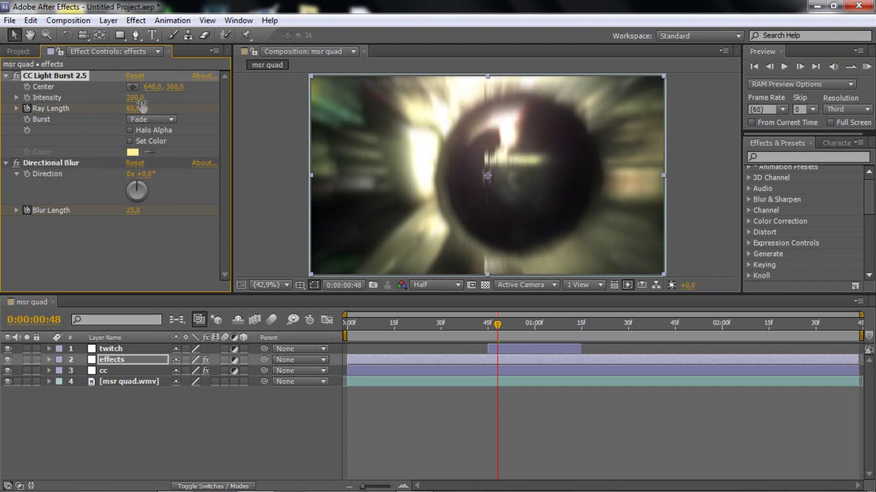
{"action": "left_click_drag", "start_coordinate": [135, 98], "coordinate": [153, 103]}
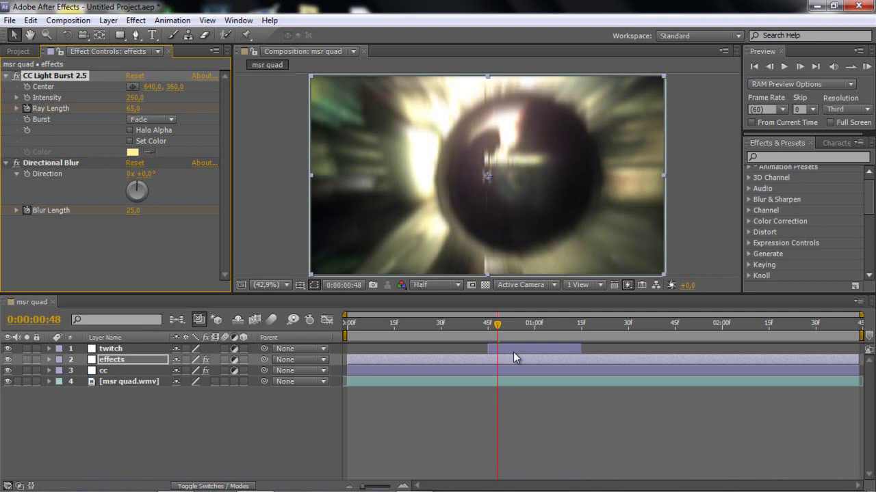
{"action": "left_click", "coordinate": [514, 347]}
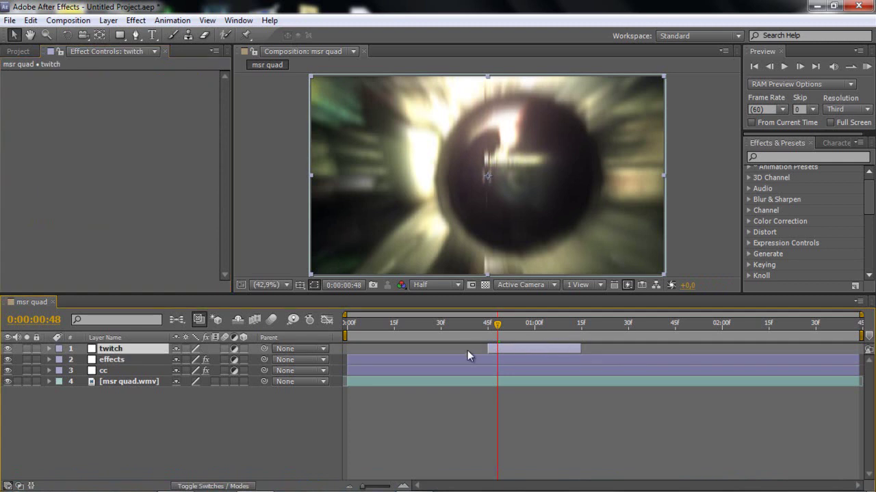
{"action": "left_click", "coordinate": [466, 370]}
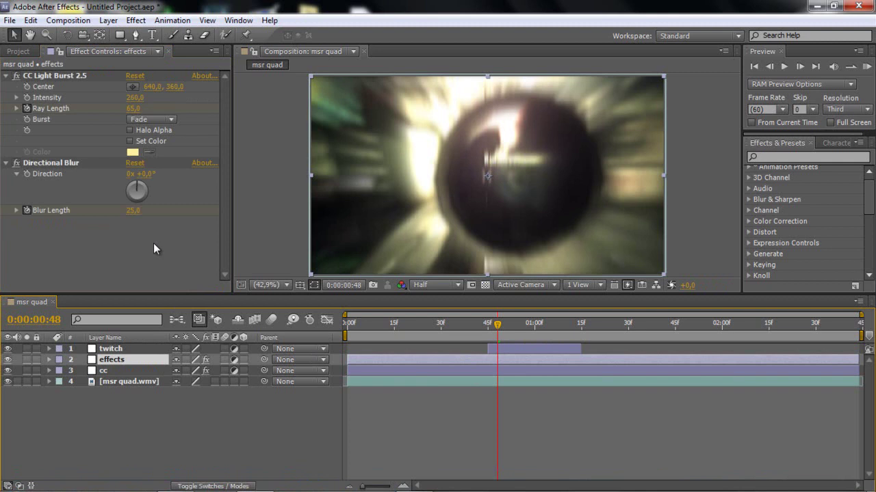
- Play ahead to 1:08 and set both Blur Length and Ray Length back to 0
{"action": "key", "text": "space"}
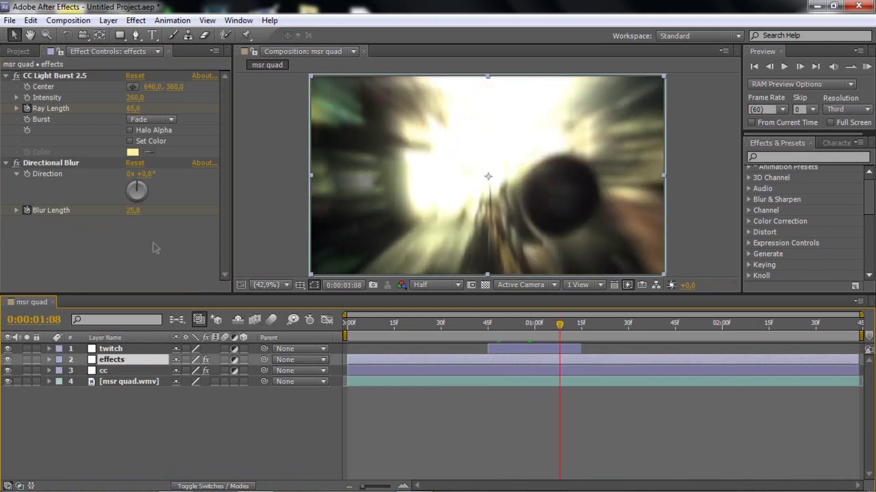
{"action": "left_click", "coordinate": [131, 210]}
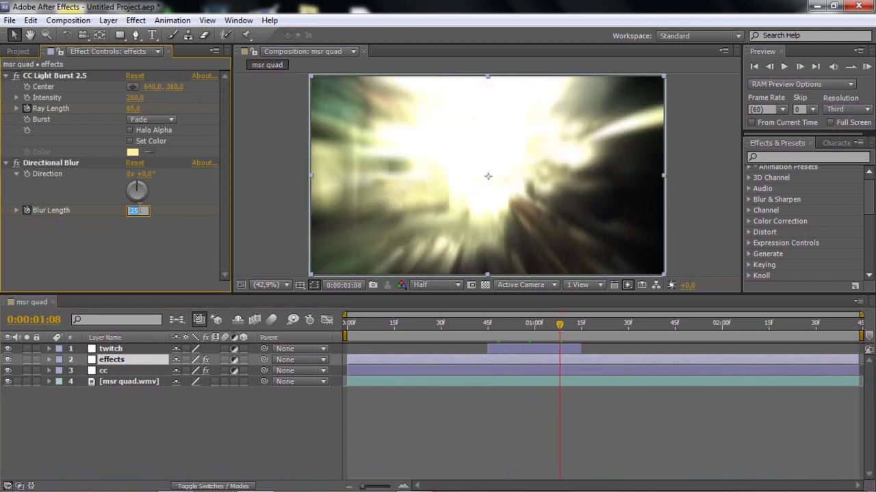
{"action": "type", "text": "0"}
{"action": "key", "text": "Return"}
{"action": "left_click", "coordinate": [135, 109]}
{"action": "type", "text": "0"}
{"action": "key", "text": "Return"}
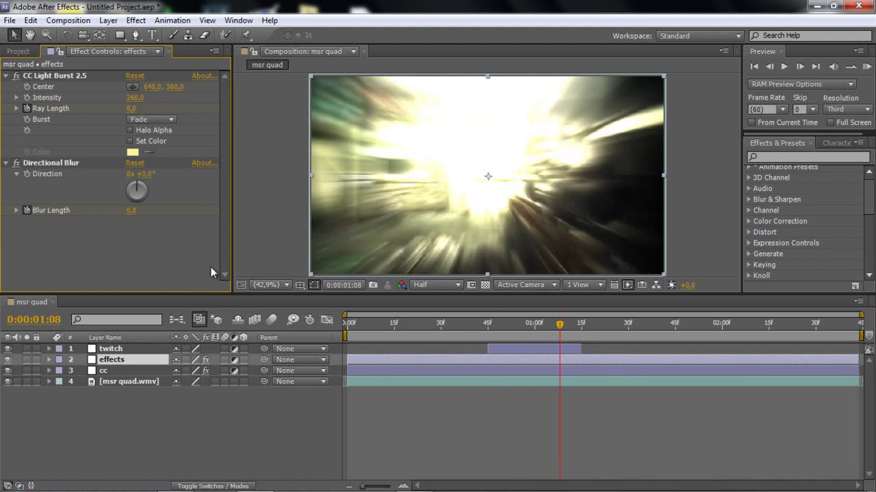
- Apply Easy Ease to all Ray Length and Blur Length keyframes on the effects layer
{"action": "key", "text": "u"}
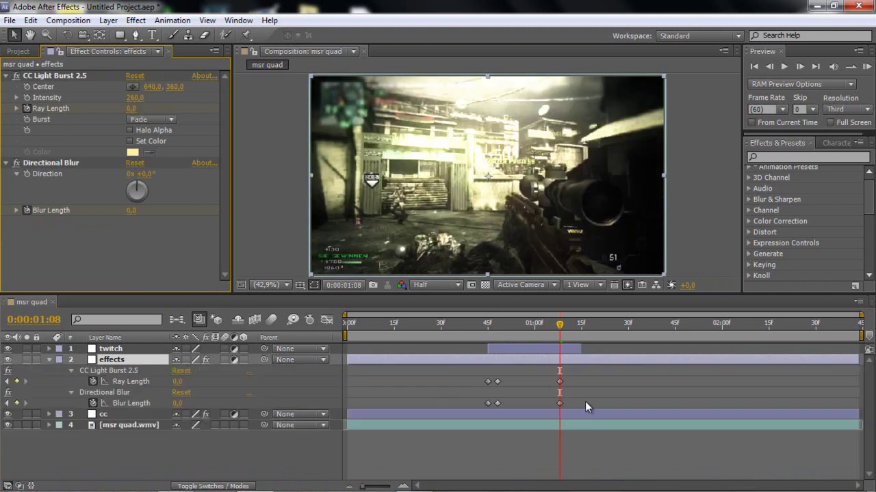
{"action": "left_click_drag", "start_coordinate": [585, 402], "coordinate": [407, 374]}
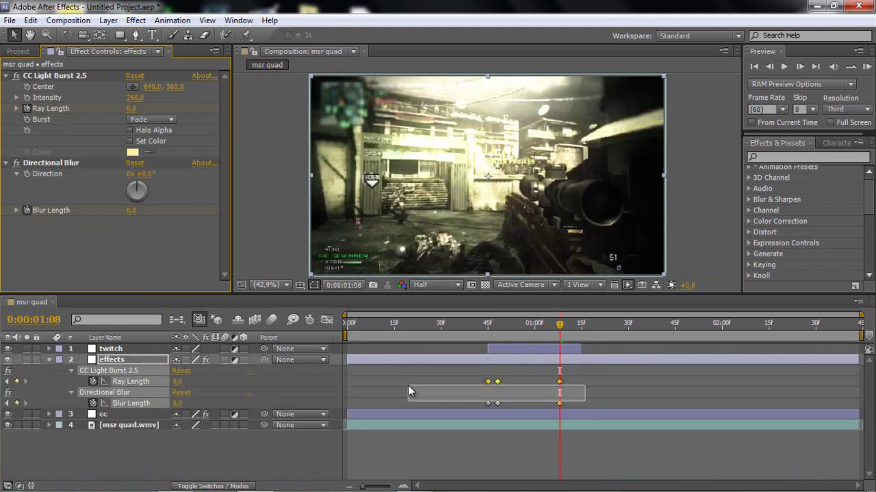
{"action": "left_click", "coordinate": [594, 397]}
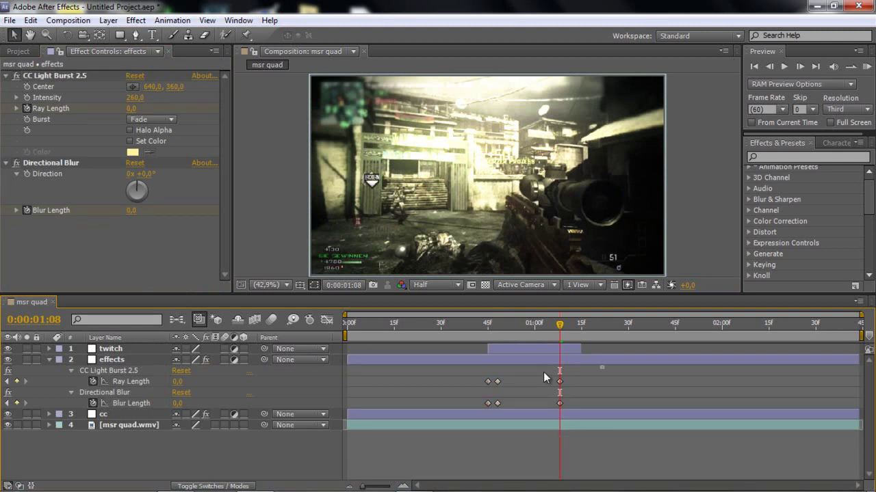
{"action": "left_click_drag", "start_coordinate": [604, 366], "coordinate": [460, 411]}
{"action": "right_click", "coordinate": [545, 377]}
{"action": "mouse_move", "coordinate": [552, 394]}
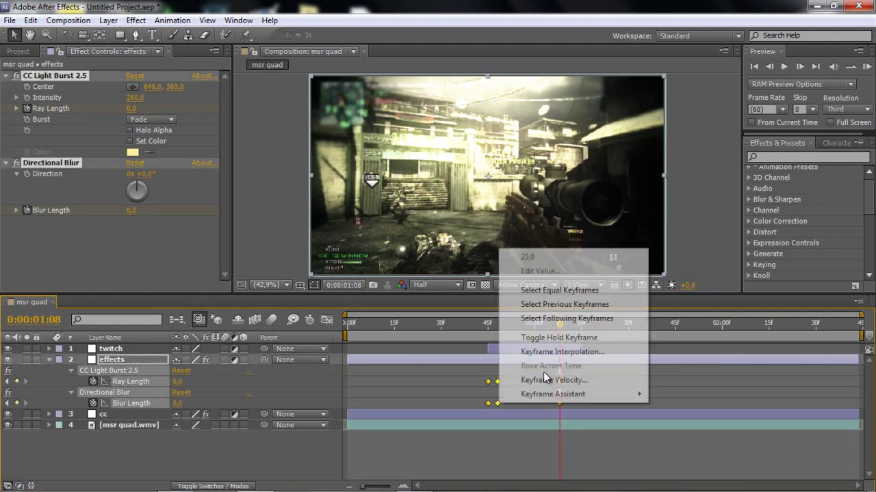
{"action": "key", "text": "Up"}
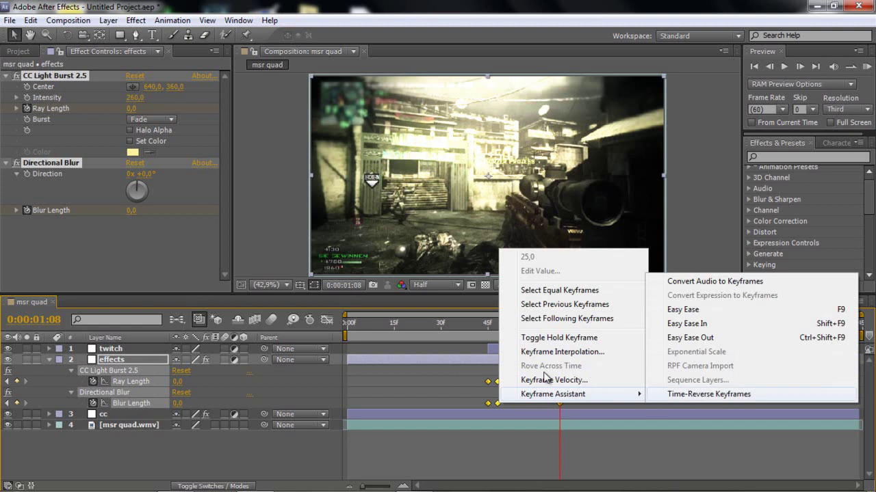
{"action": "key", "text": "Up"}
{"action": "key", "text": "Up"}
{"action": "key", "text": "Up"}
{"action": "key", "text": "Return"}
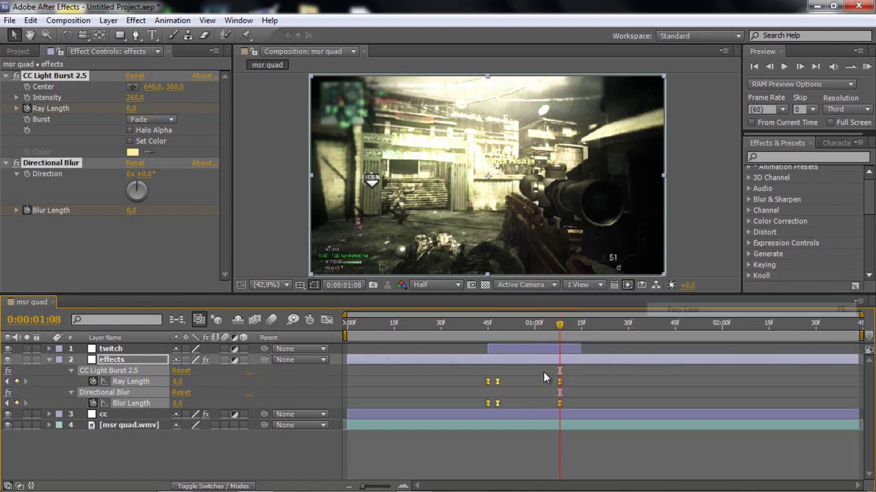
{"action": "left_click", "coordinate": [545, 377]}
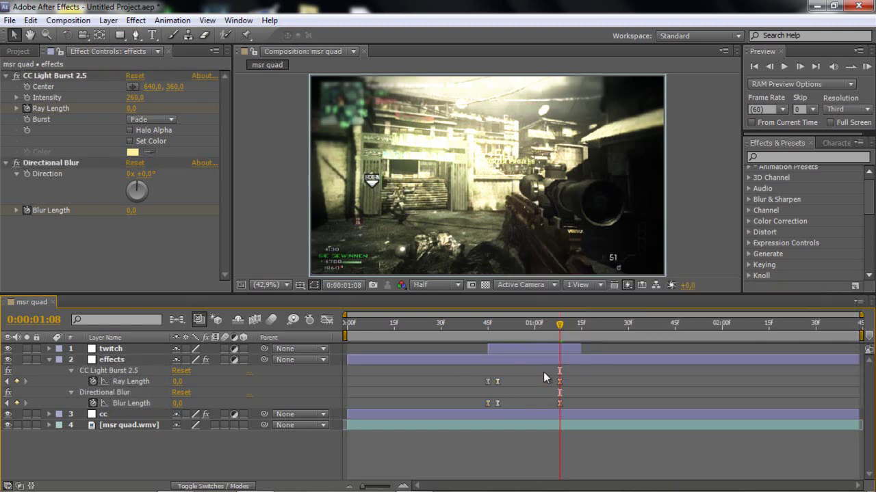
- Step frame by frame through the eased burst, ending at frame 45 where the shot fires
{"action": "key", "text": "Page_Up"}
{"action": "key", "text": "Page_Up"}
{"action": "key", "text": "Page_Up"}
{"action": "key", "text": "Page_Up"}
{"action": "key", "text": "Page_Up"}
{"action": "key", "text": "Page_Up"}
{"action": "key", "text": "Page_Up"}
{"action": "key", "text": "Page_Up"}
{"action": "key", "text": "Page_Up"}
{"action": "key", "text": "Page_Up"}
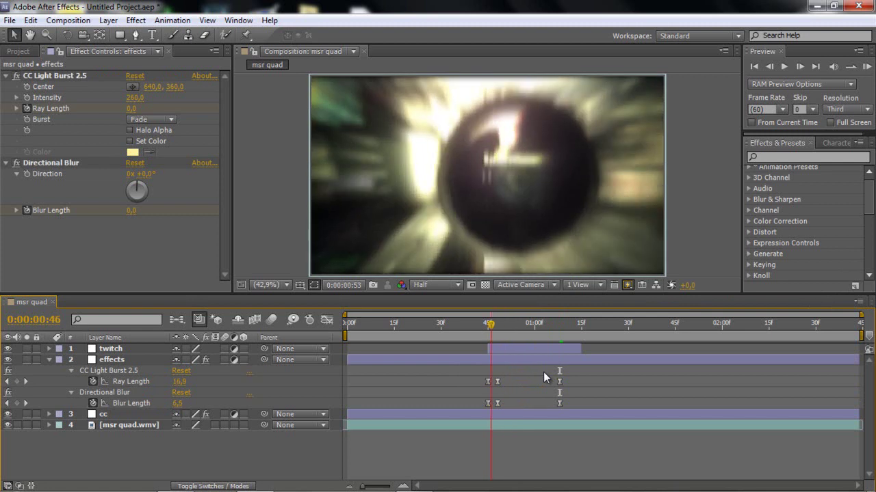
{"action": "key", "text": "Page_Down"}
{"action": "key", "text": "Page_Down"}
{"action": "key", "text": "Page_Down"}
{"action": "key", "text": "Page_Down"}
{"action": "key", "text": "Page_Down"}
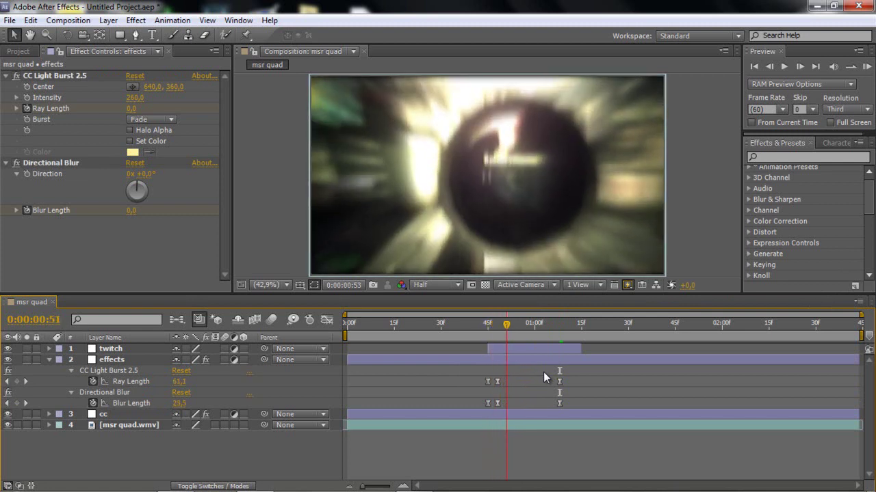
{"action": "key", "text": "Page_Down"}
{"action": "key", "text": "Page_Down"}
{"action": "key", "text": "Page_Down"}
{"action": "key", "text": "Page_Down"}
{"action": "key", "text": "Page_Down"}
{"action": "key", "text": "Page_Down"}
{"action": "key", "text": "Page_Up"}
{"action": "key", "text": "Page_Up"}
{"action": "key", "text": "Page_Up"}
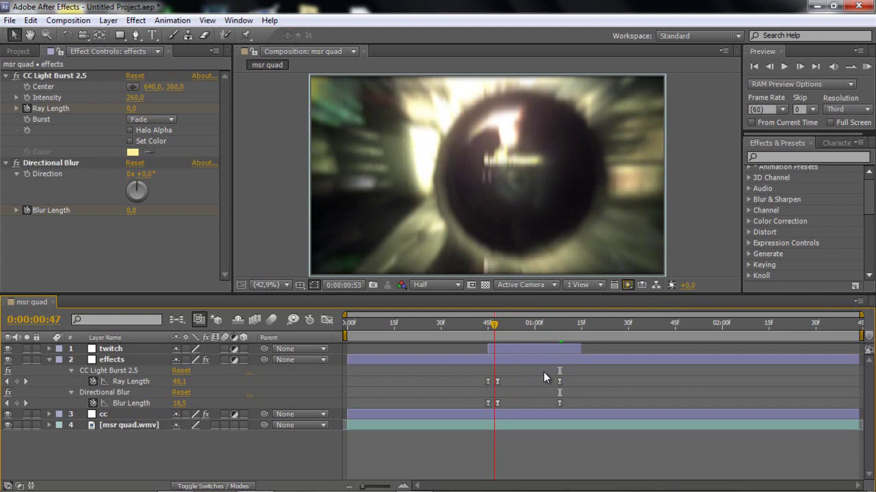
{"action": "key", "text": "Page_Up"}
{"action": "key", "text": "Page_Up"}
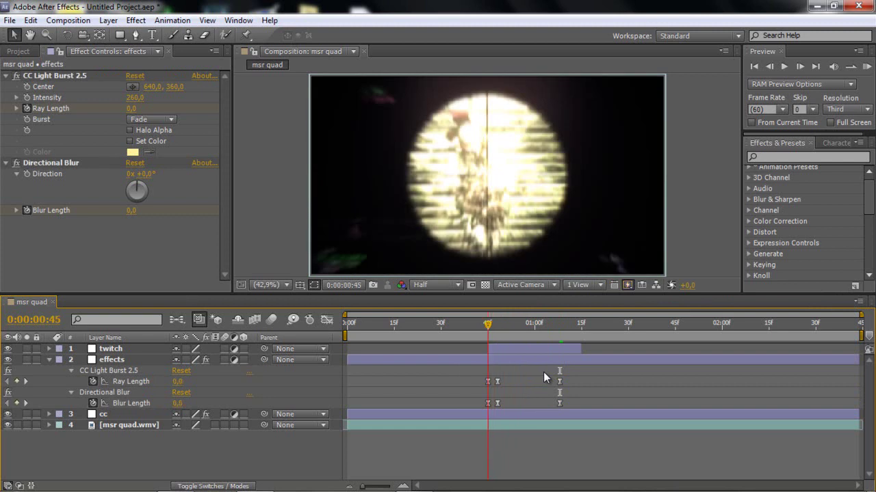
{"action": "key", "text": "ctrl+Up"}
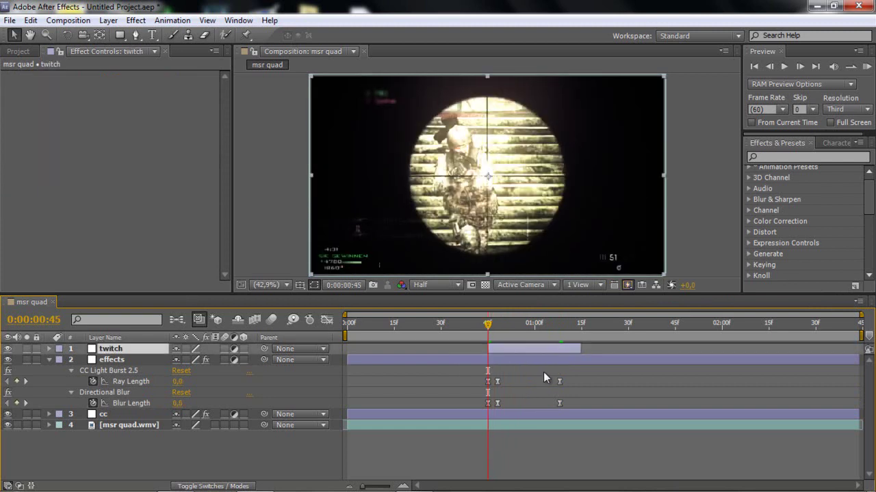
- Search the effects library for 'twitch' and apply Video Copilot Twitch at its default settings
{"action": "key", "text": "ctrl+5"}
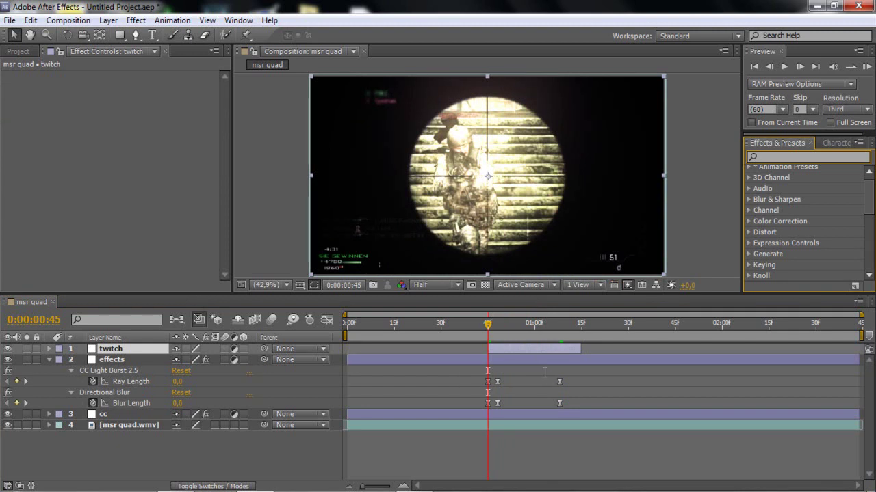
{"action": "type", "text": "tw"}
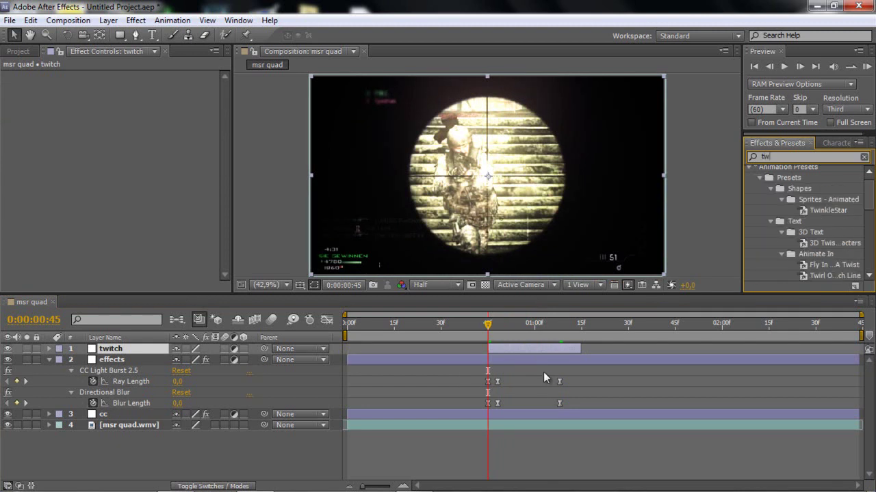
{"action": "type", "text": "tich"}
{"action": "key", "text": "BackSpace"}
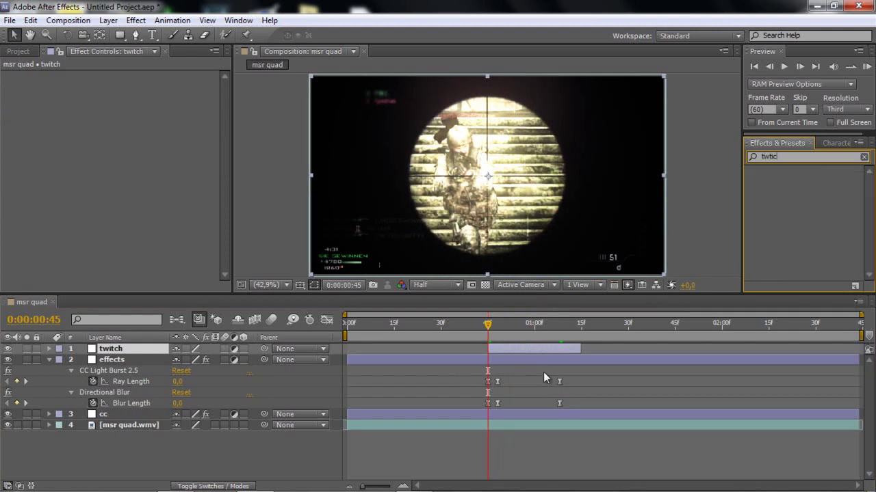
{"action": "key", "text": "BackSpace"}
{"action": "key", "text": "BackSpace"}
{"action": "key", "text": "BackSpace"}
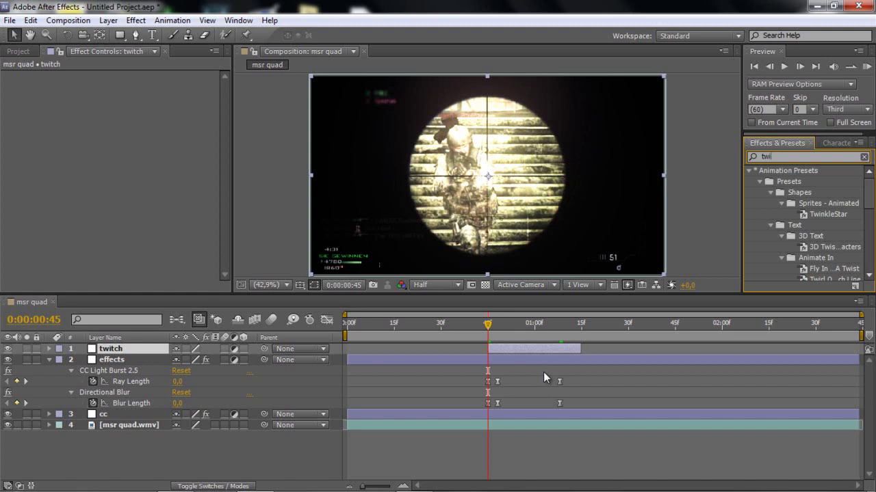
{"action": "type", "text": "tch"}
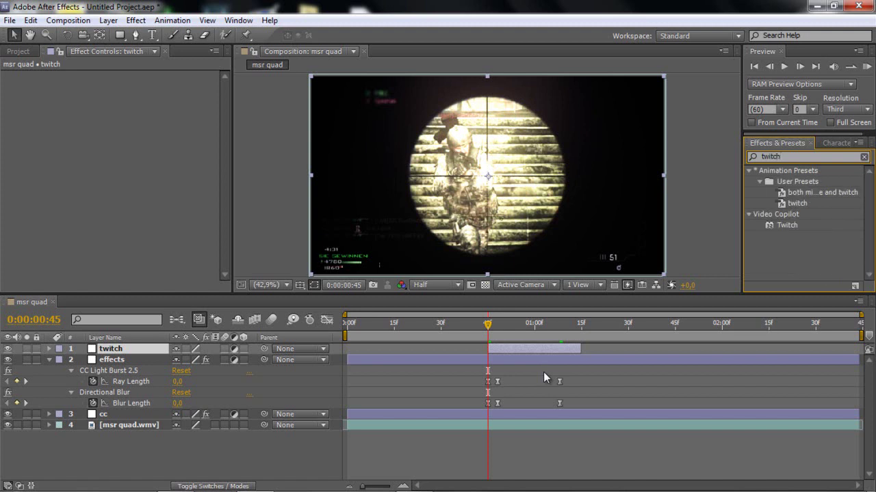
{"action": "key", "text": "Return"}
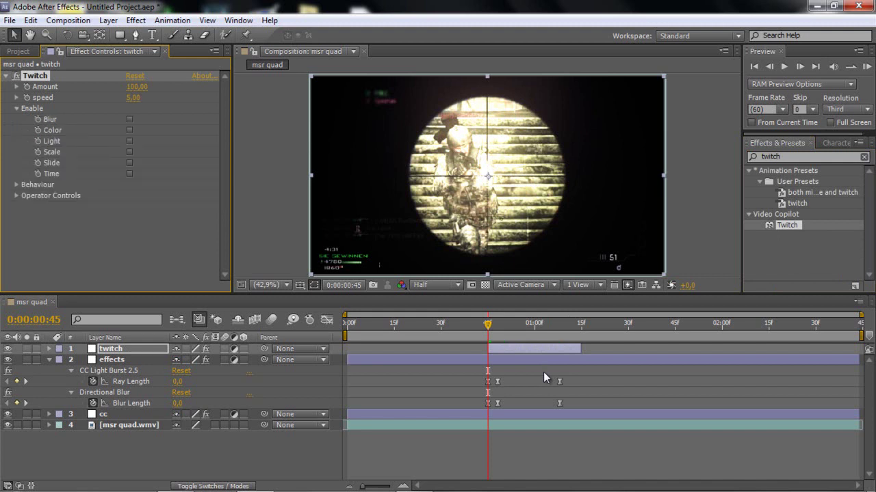
- Enable Twitch's Slide and Light options, then collapse the Enable group
{"action": "left_click", "coordinate": [129, 163]}
{"action": "left_click", "coordinate": [129, 141]}
{"action": "left_click", "coordinate": [16, 108]}
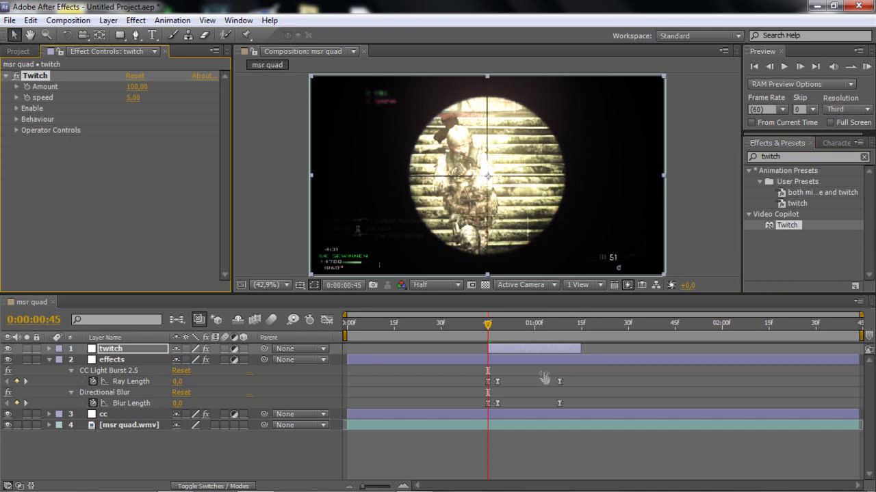
- Set Twitch Amount to 0 and speed to 25
{"action": "left_click", "coordinate": [136, 87]}
{"action": "type", "text": "0"}
{"action": "key", "text": "Return"}
{"action": "key", "text": "Tab"}
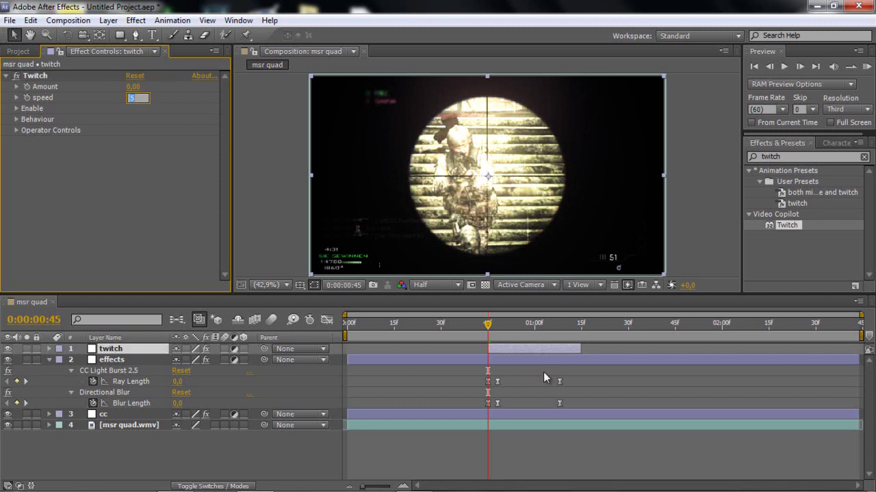
{"action": "type", "text": "25"}
{"action": "key", "text": "Return"}
- Step to frame 48, just past the shot, and set Twitch Amount to 23
{"action": "key", "text": "Page_Down"}
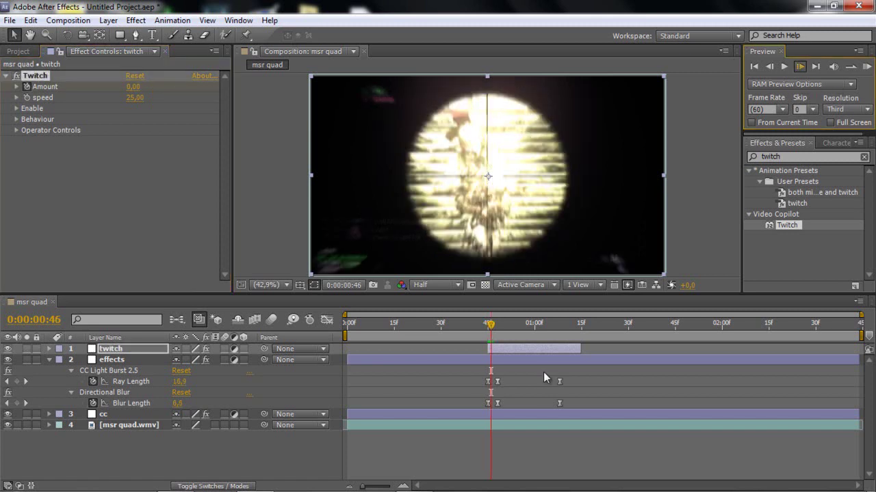
{"action": "key", "text": "Page_Down"}
{"action": "key", "text": "Page_Down"}
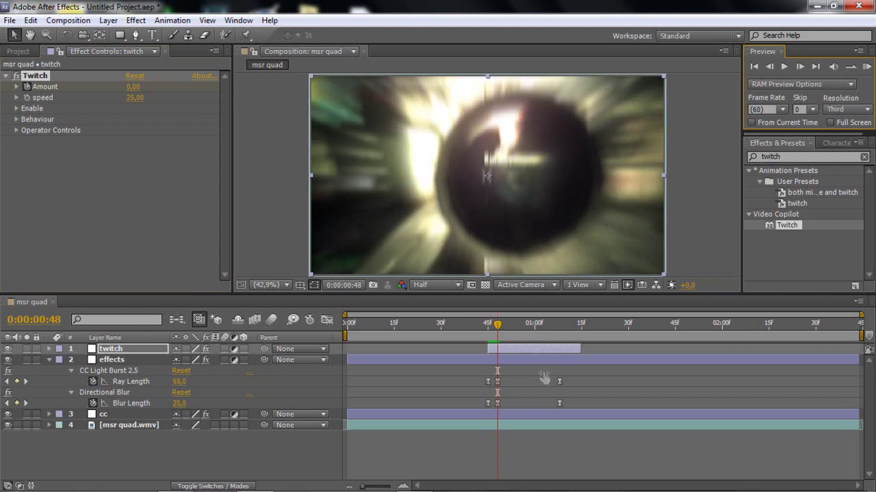
{"action": "left_click", "coordinate": [134, 87]}
{"action": "type", "text": "2"}
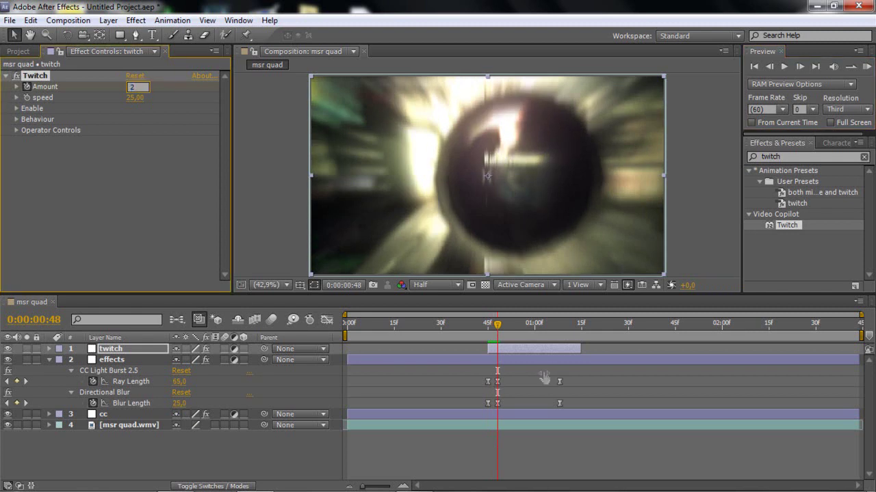
{"action": "type", "text": "3"}
{"action": "key", "text": "Return"}
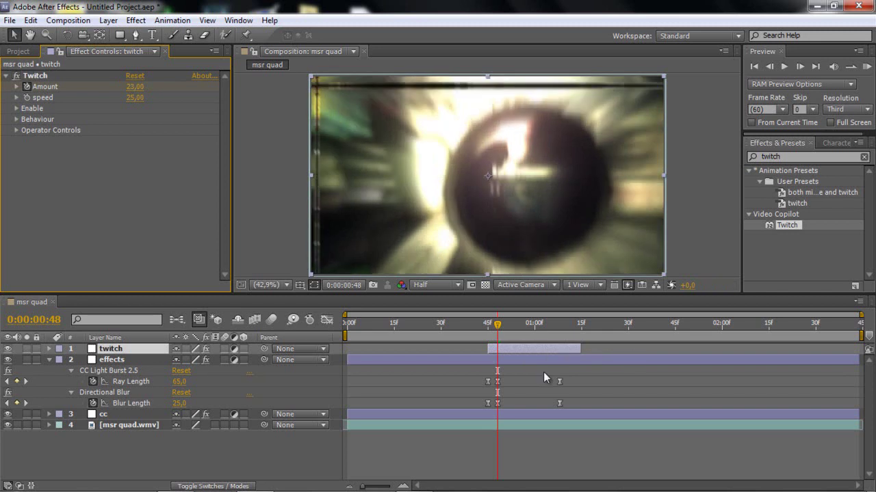
- Re-enter Amount 23 and set an Amount keyframe at the shot, 1:05
{"action": "key", "text": "k"}
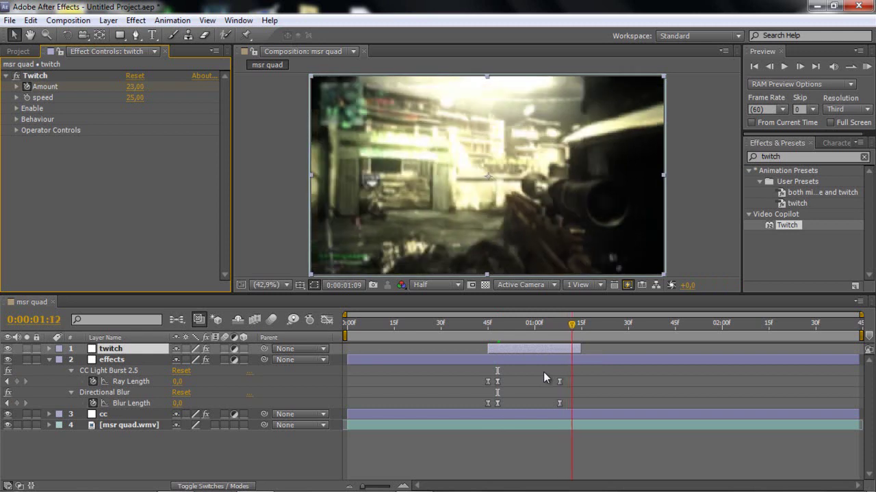
{"action": "left_click", "coordinate": [545, 377]}
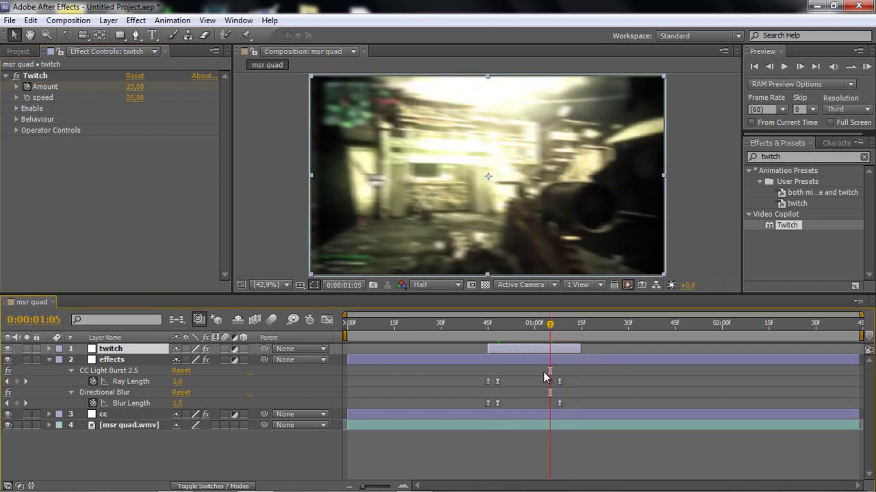
{"action": "type", "text": "0"}
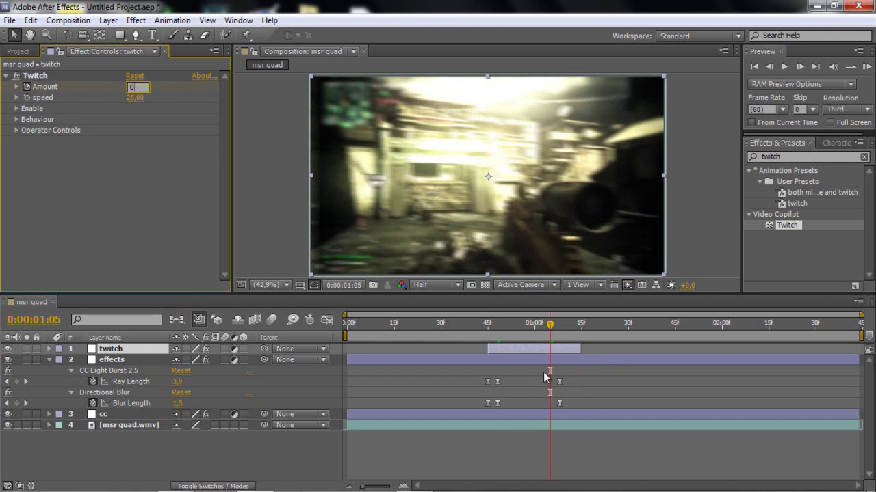
{"action": "key", "text": "ctrl+a"}
{"action": "type", "text": "23"}
{"action": "key", "text": "Return"}
{"action": "key", "text": "u"}
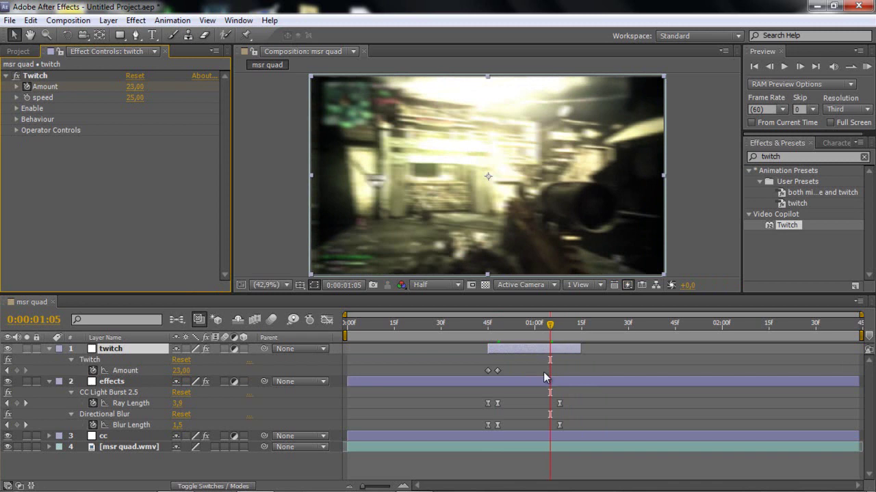
{"action": "left_click", "coordinate": [543, 372]}
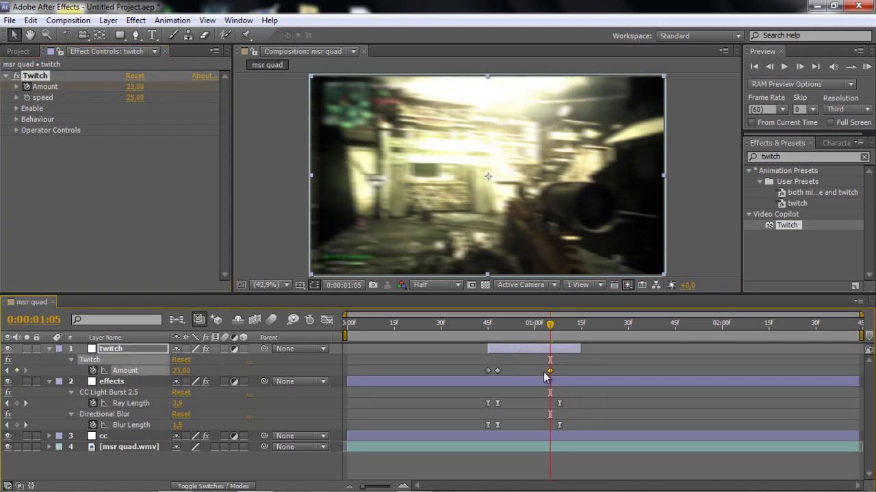
- Move nine frames later to 1:14 and key Amount at 0 to end the shake
{"action": "key", "text": "shift+Page_Down"}
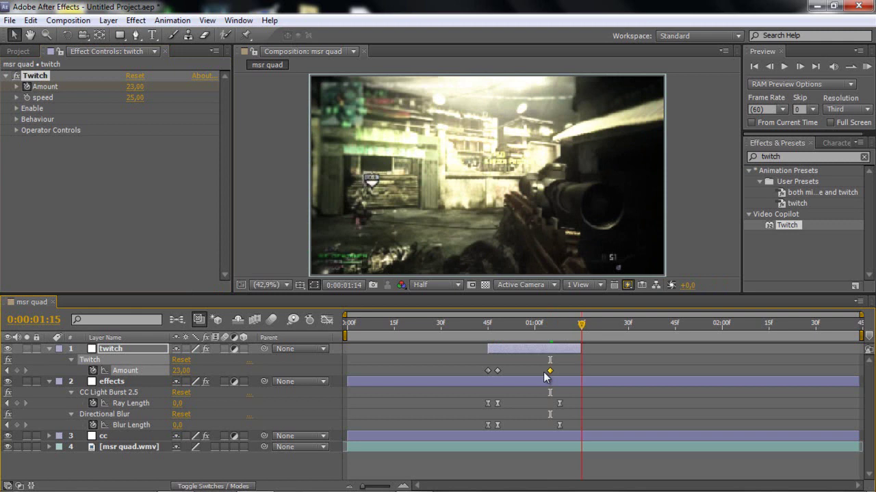
{"action": "key", "text": "Page_Up"}
{"action": "double_click", "coordinate": [548, 370]}
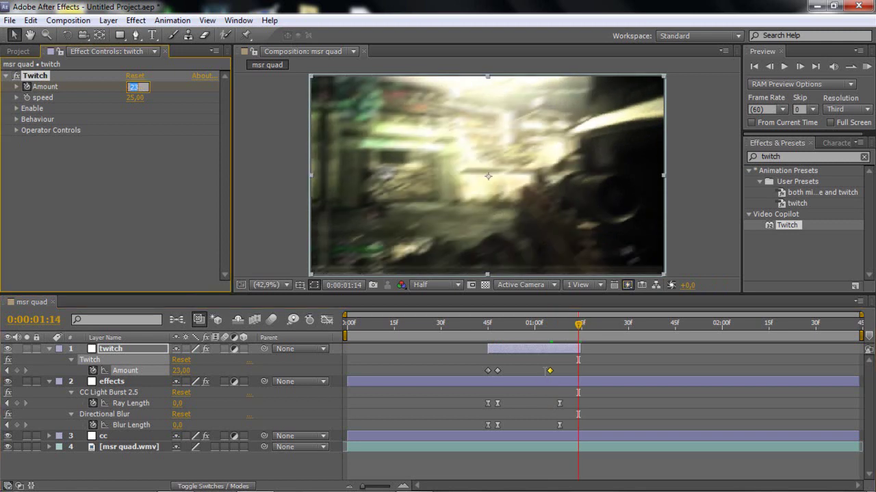
{"action": "type", "text": "0"}
{"action": "key", "text": "Return"}
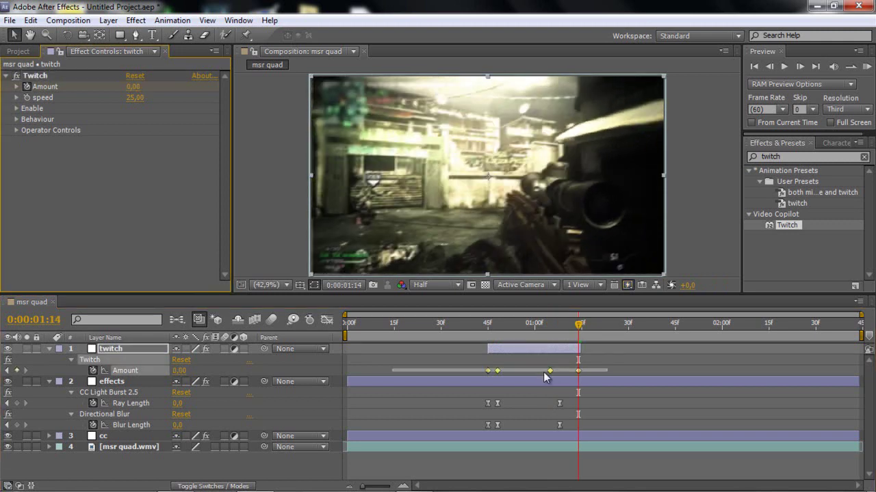
- Apply Easy Ease to the Twitch Amount keyframes and play back the shot to check it
{"action": "left_click", "coordinate": [545, 377]}
{"action": "right_click", "coordinate": [543, 372]}
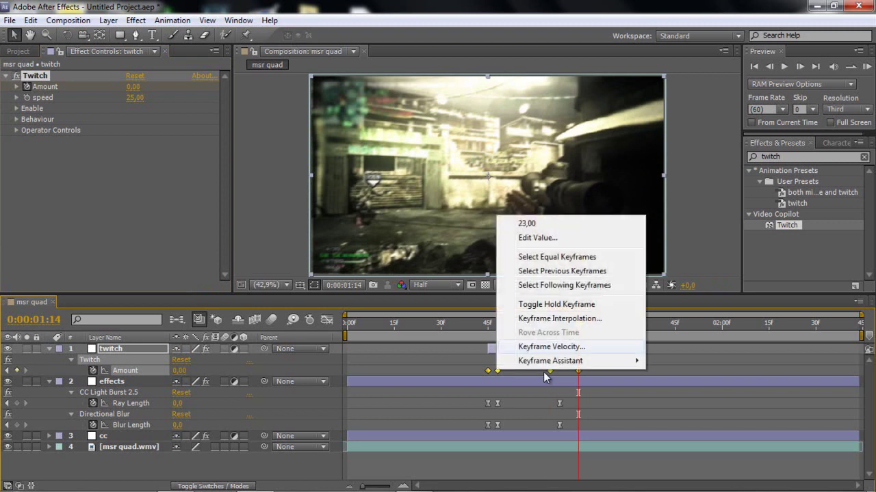
{"action": "key", "text": "Up"}
{"action": "key", "text": "Right"}
{"action": "key", "text": "Down"}
{"action": "key", "text": "Down"}
{"action": "key", "text": "Up"}
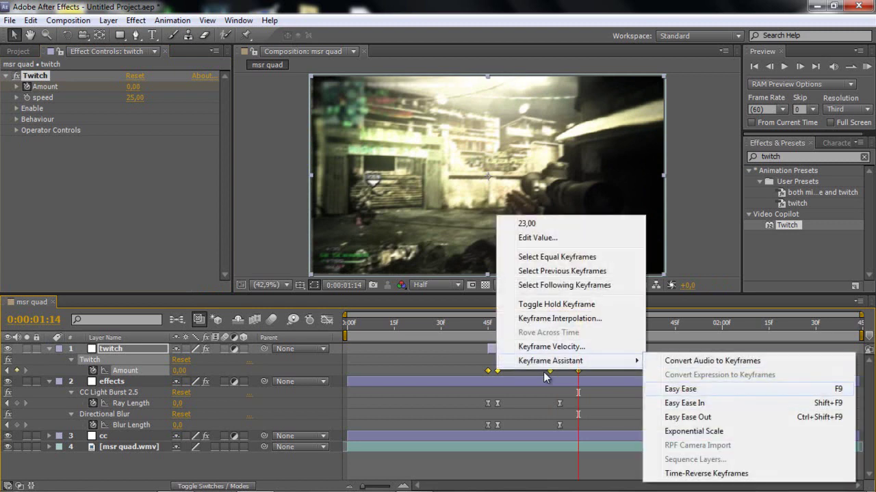
{"action": "key", "text": "Return"}
{"action": "key", "text": "space"}
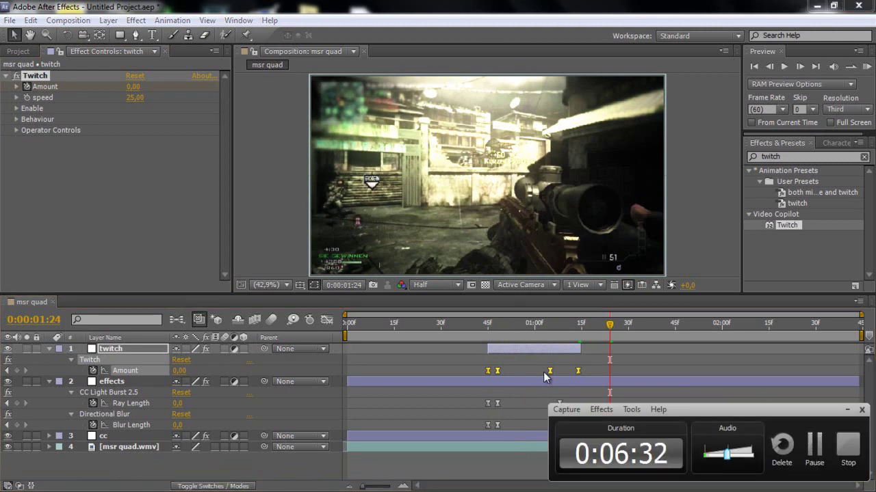
{"action": "key", "text": "space"}
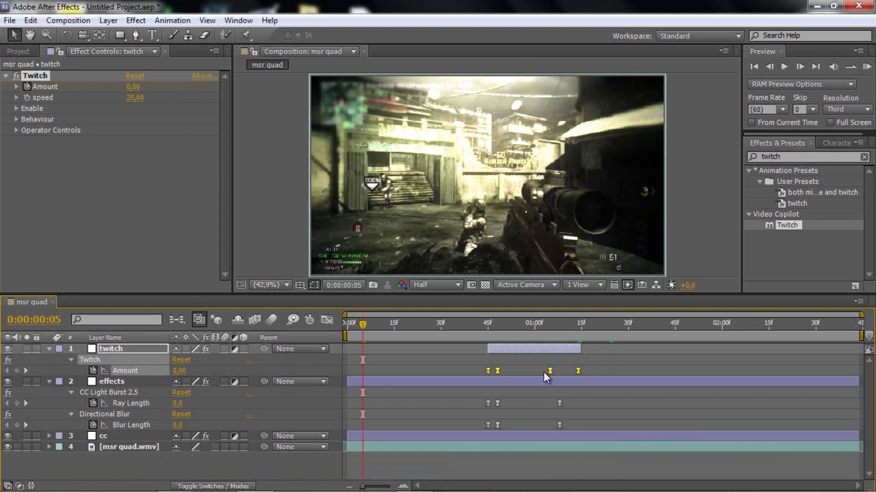
- Collapse both layers, drag the work area around the shot, and RAM preview it
{"action": "key", "text": "u"}
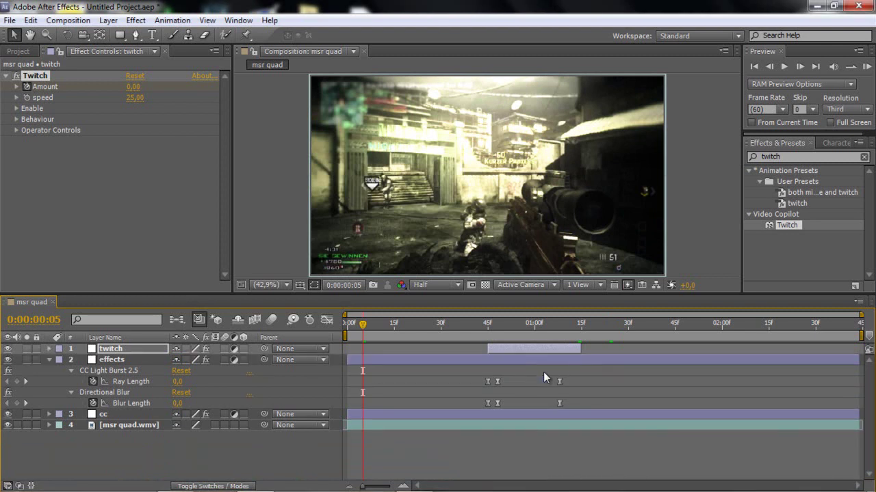
{"action": "key", "text": "u"}
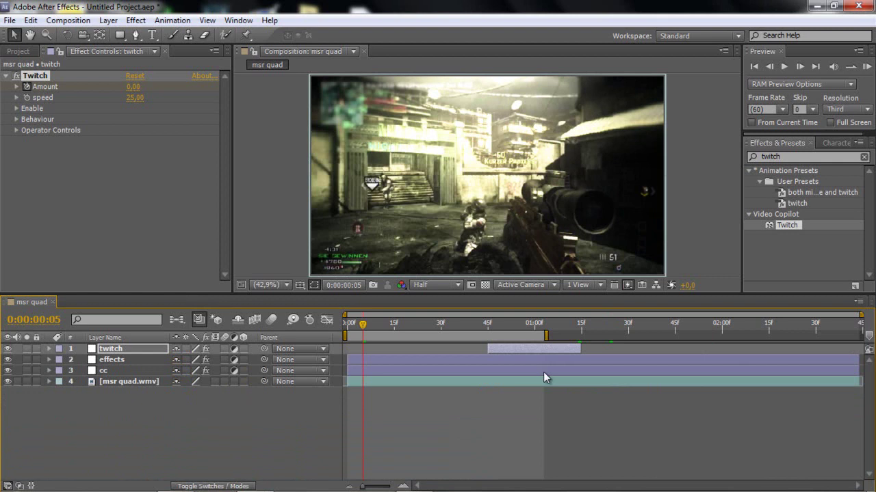
{"action": "left_click_drag", "start_coordinate": [445, 335], "coordinate": [536, 335]}
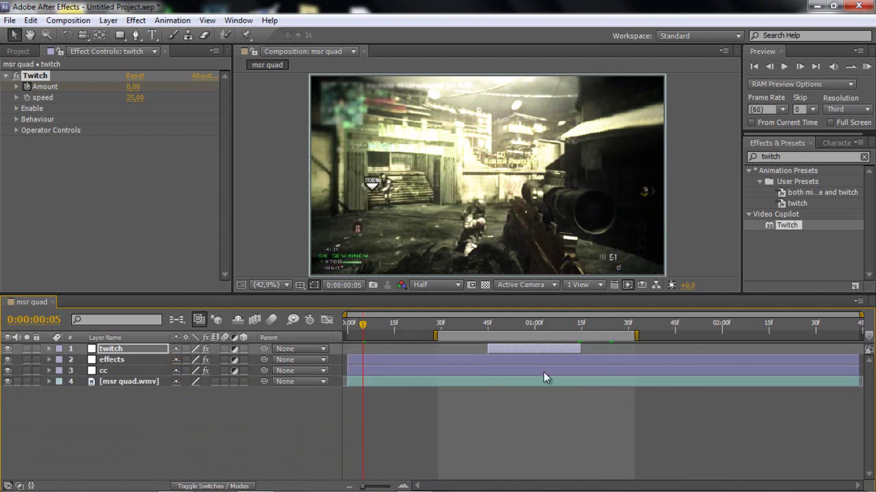
{"action": "left_click_drag", "start_coordinate": [435, 335], "coordinate": [345, 335]}
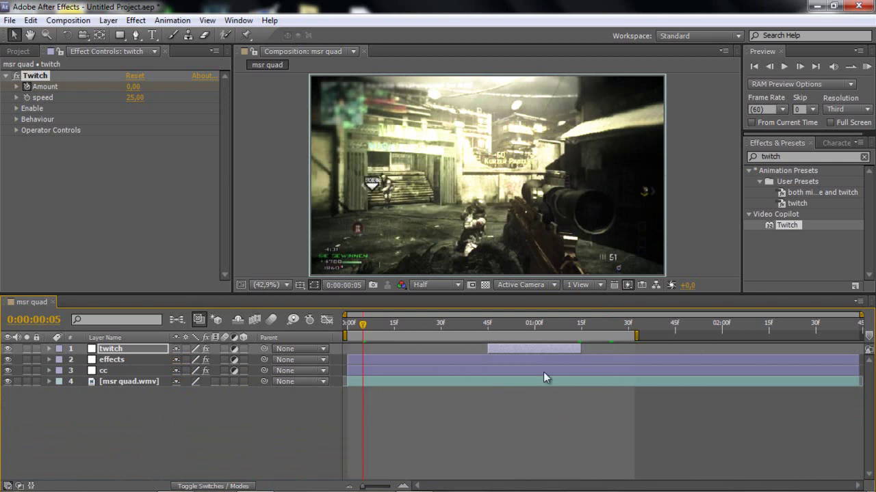
{"action": "key", "text": "KP_0"}
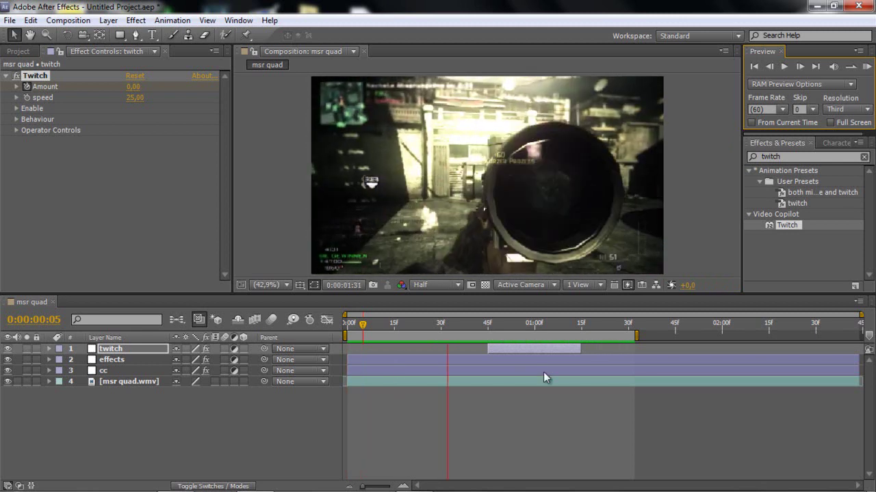
- Stop the preview and delete the middle Twitch Amount keyframe
{"action": "key", "text": "space"}
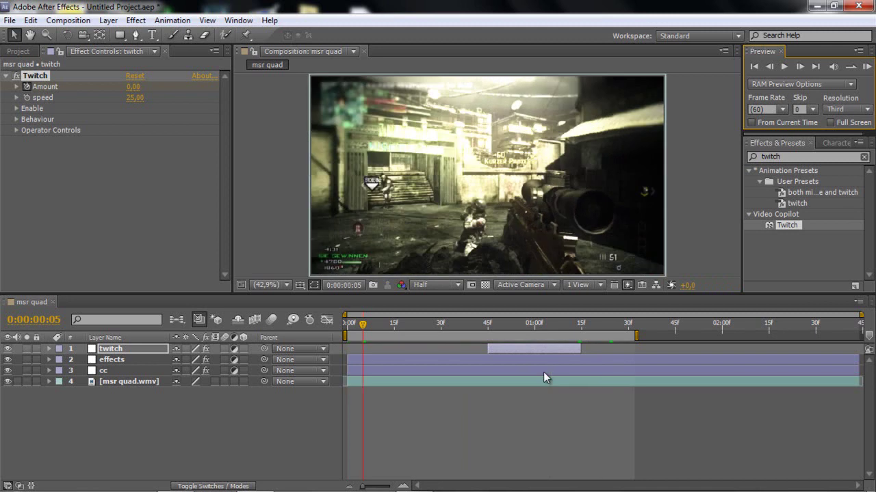
{"action": "key", "text": "Return"}
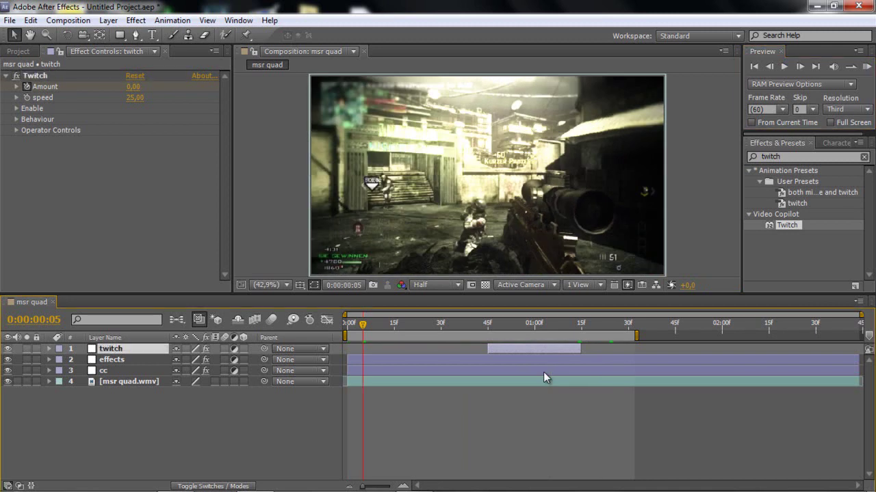
{"action": "key", "text": "u"}
{"action": "left_click", "coordinate": [547, 372]}
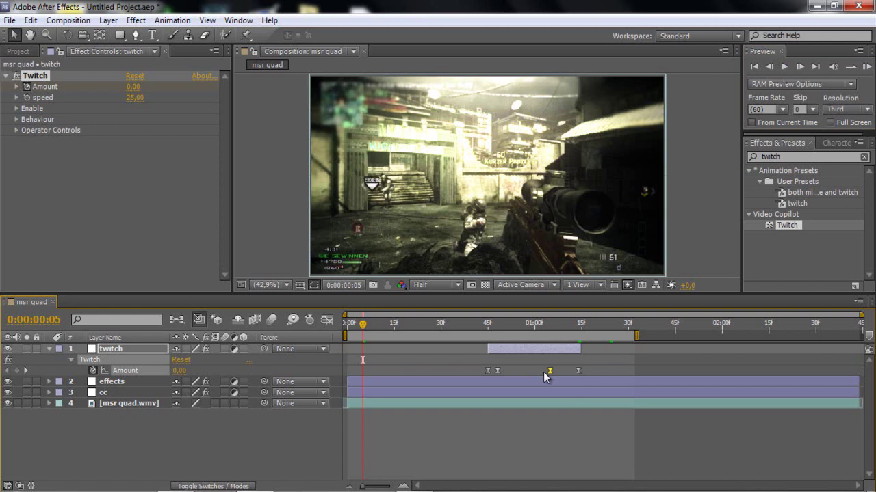
{"action": "key", "text": "Delete"}
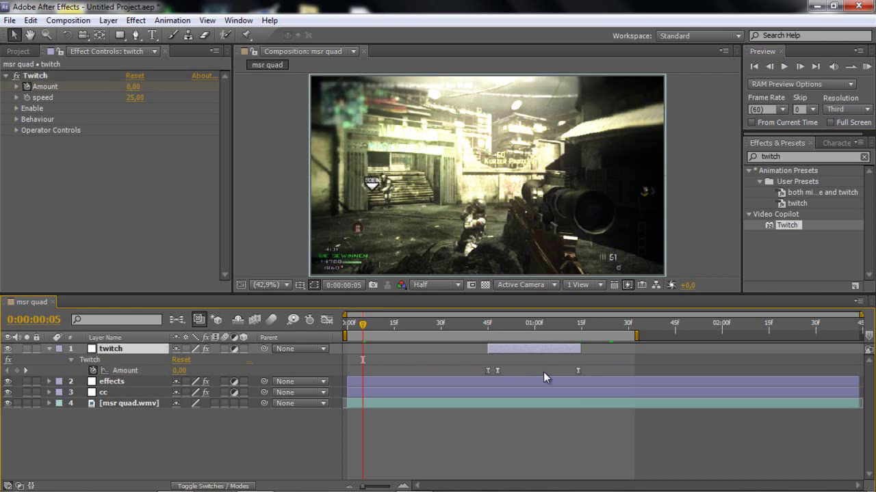
{"action": "key", "text": "u"}
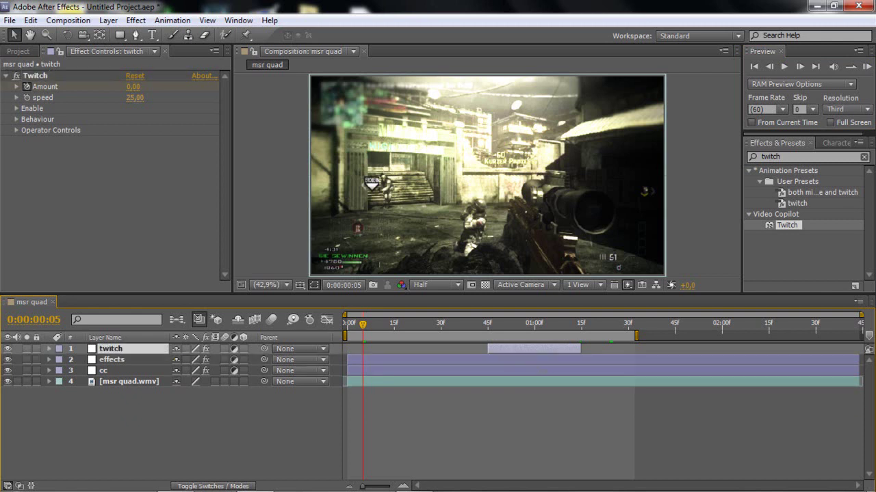
- Set Twitch speed to 20, extend the work area end, and RAM preview
{"action": "left_click", "coordinate": [134, 98]}
{"action": "type", "text": "20"}
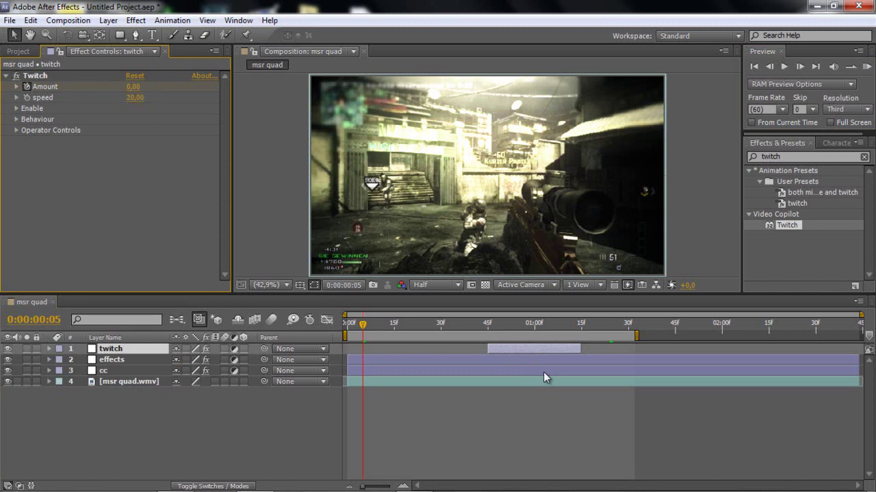
{"action": "left_click_drag", "start_coordinate": [636, 335], "coordinate": [698, 335]}
{"action": "key", "text": "KP_0"}
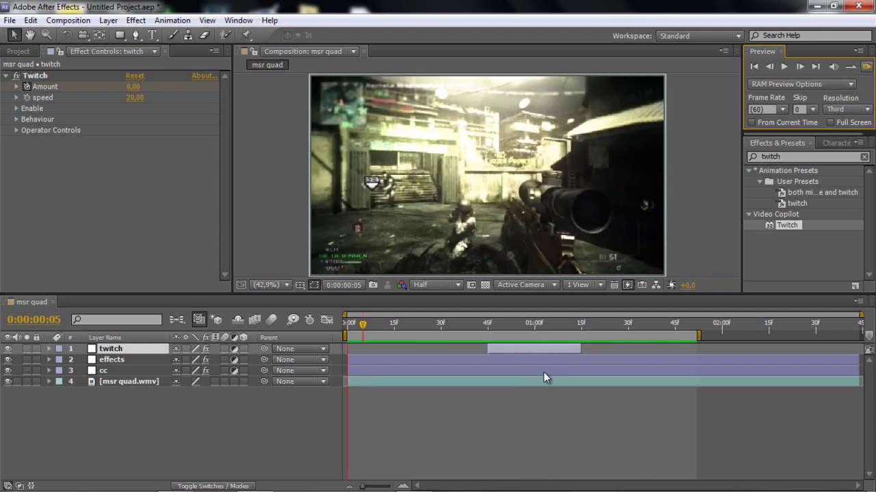
- Jump to the shot's Amount keyframe, raise it to 30, and preview the stronger shake
{"action": "key", "text": "space"}
{"action": "key", "text": "i"}
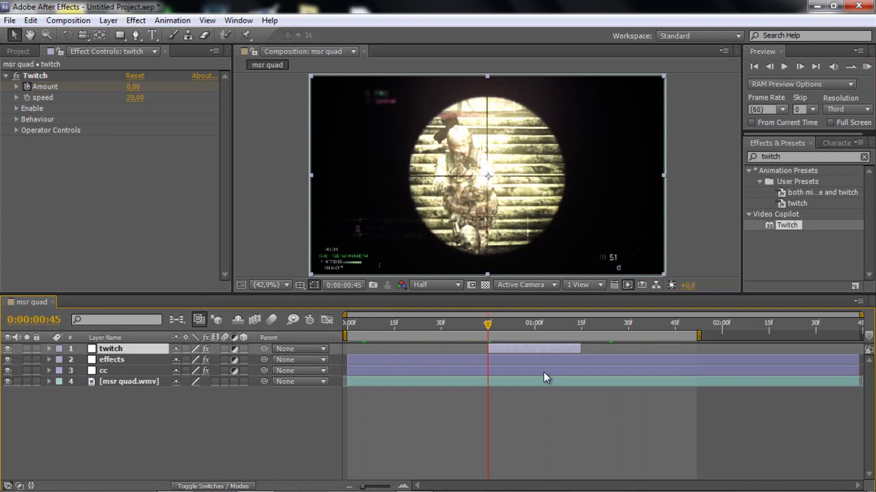
{"action": "key", "text": "u"}
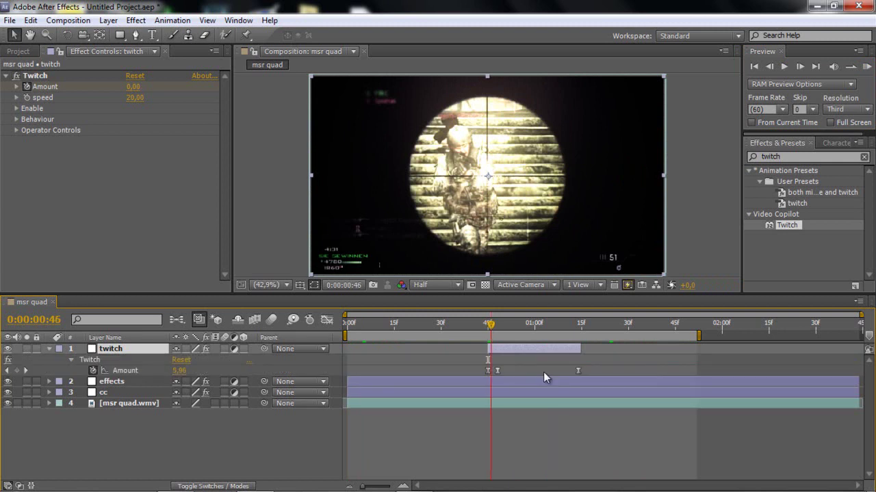
{"action": "key", "text": "k"}
{"action": "left_click", "coordinate": [134, 86]}
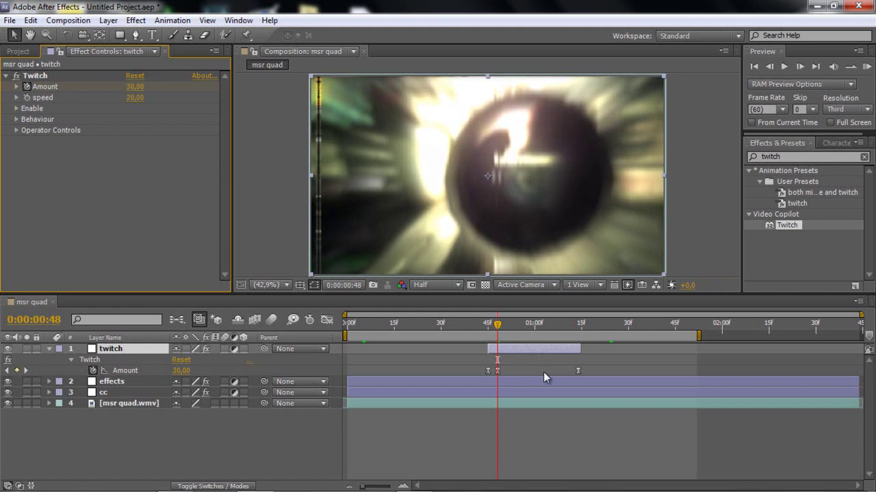
{"action": "key", "text": "KP_0"}
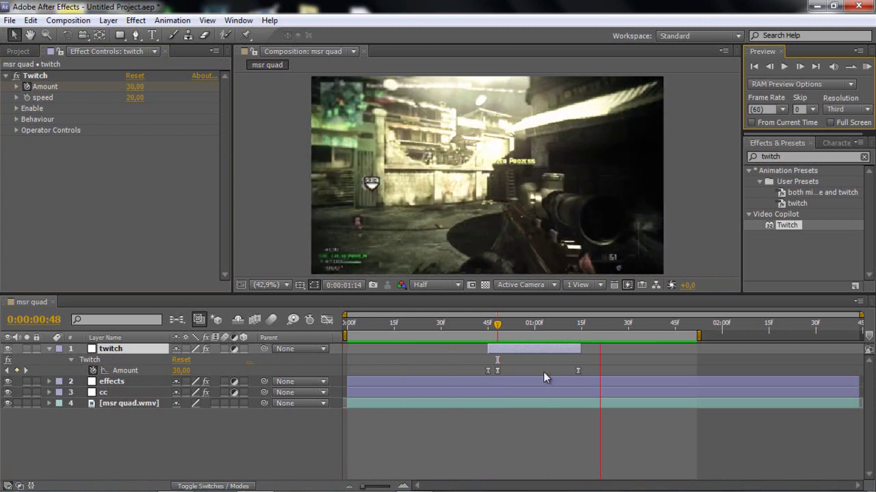
{"action": "key", "text": "space"}
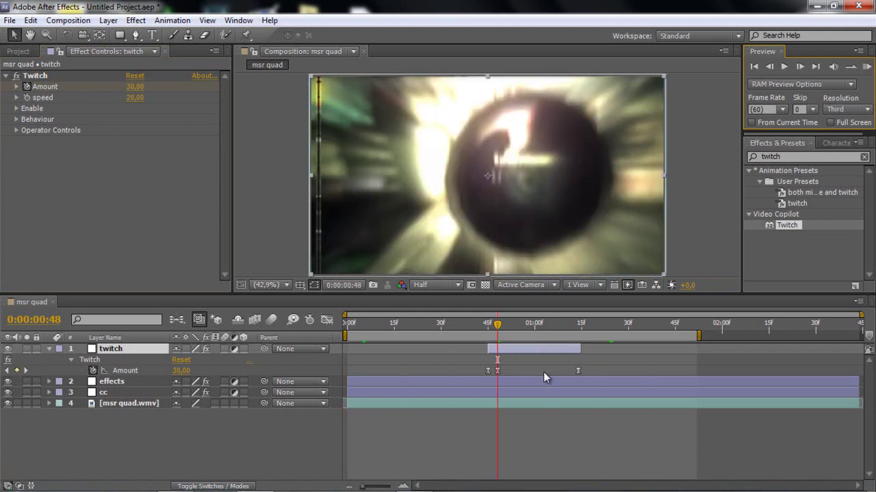